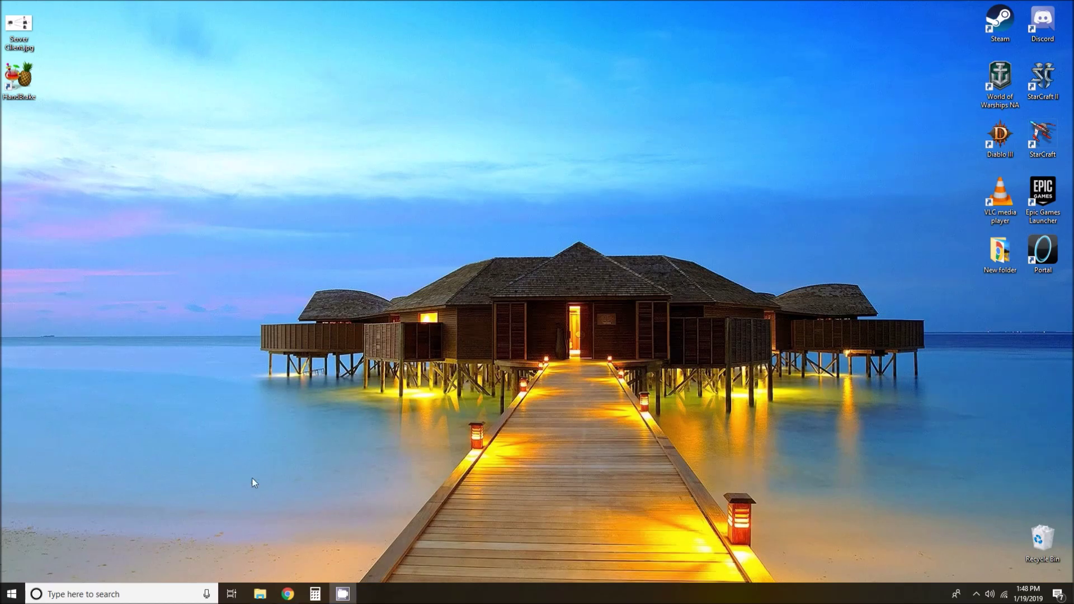
# Open File Explorer and go to the USB Drive (E:)
pyautogui.moveTo(261, 596)
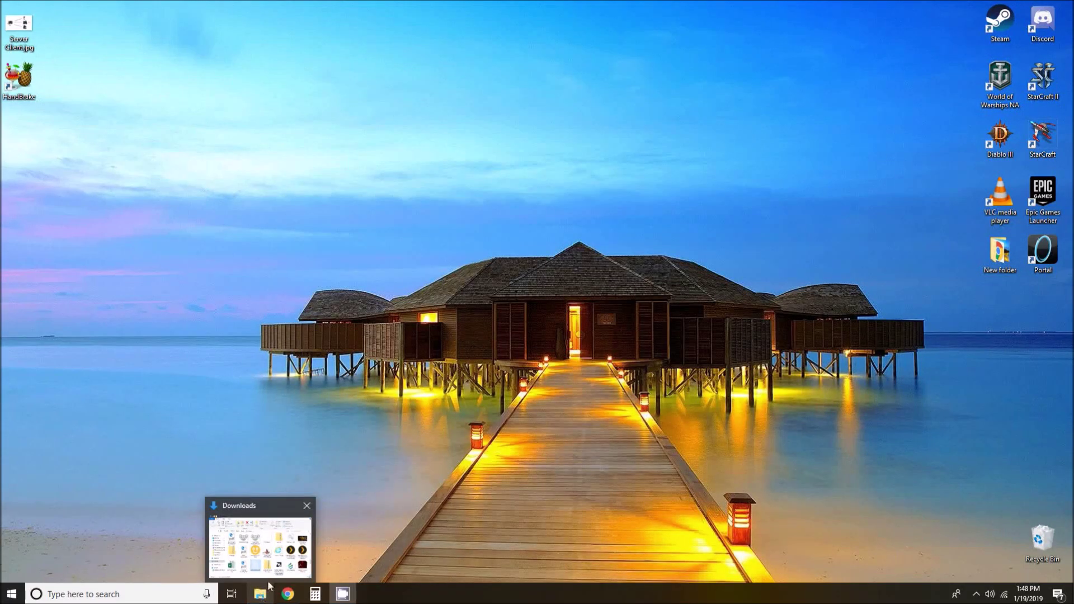
pyautogui.click(261, 596)
pyautogui.click(262, 596)
pyautogui.click(263, 598)
pyautogui.click(263, 597)
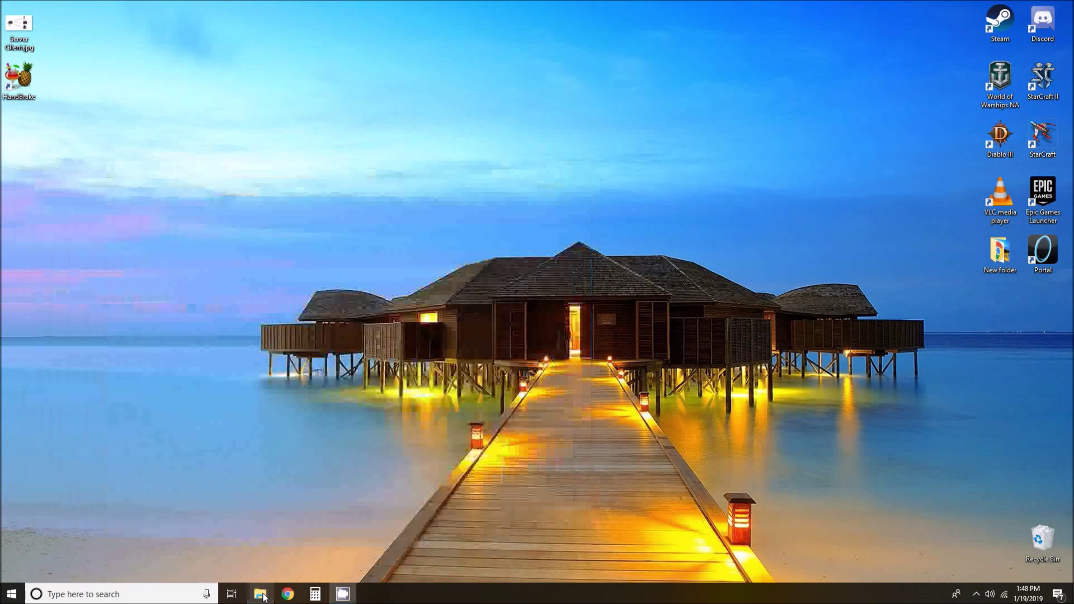
pyautogui.click(263, 597)
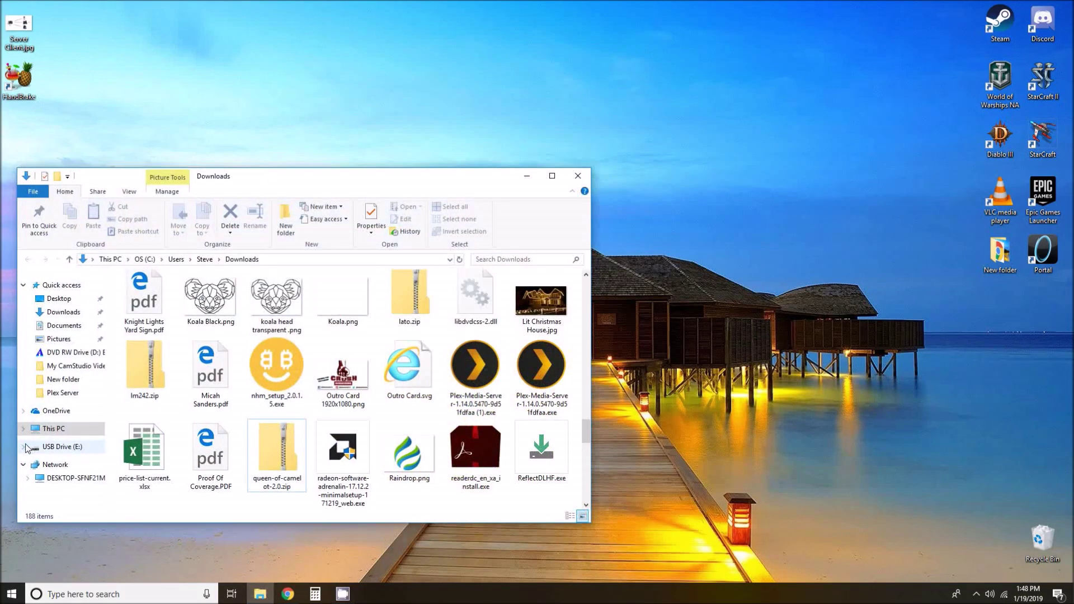
pyautogui.click(61, 447)
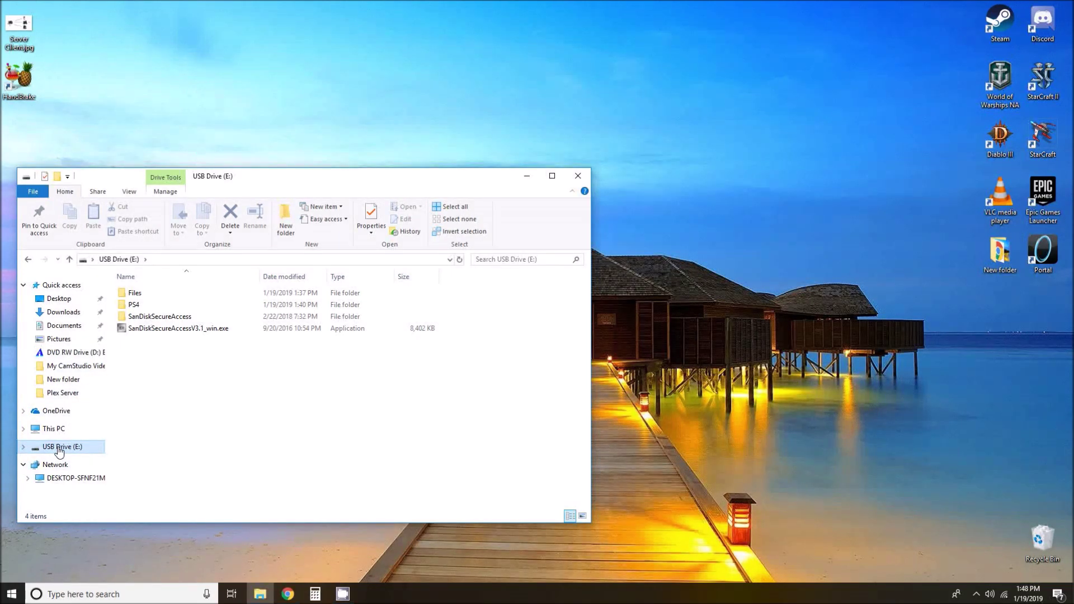
# Format the USB Drive (E:) with the FAT32 file system using Quick Format, and close the format dialog
pyautogui.rightClick(59, 452)
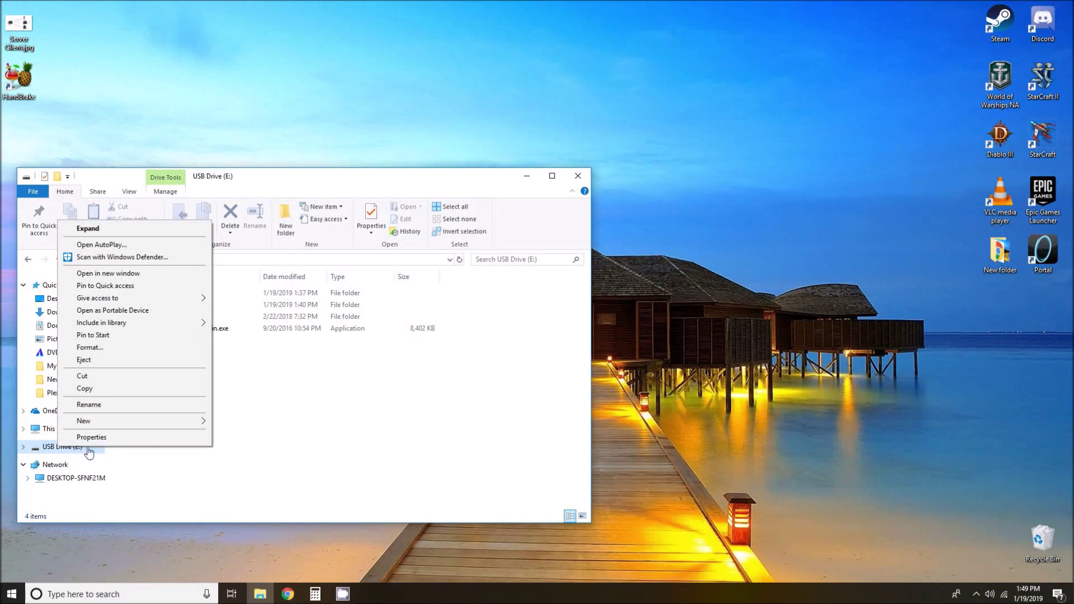
pyautogui.click(106, 347)
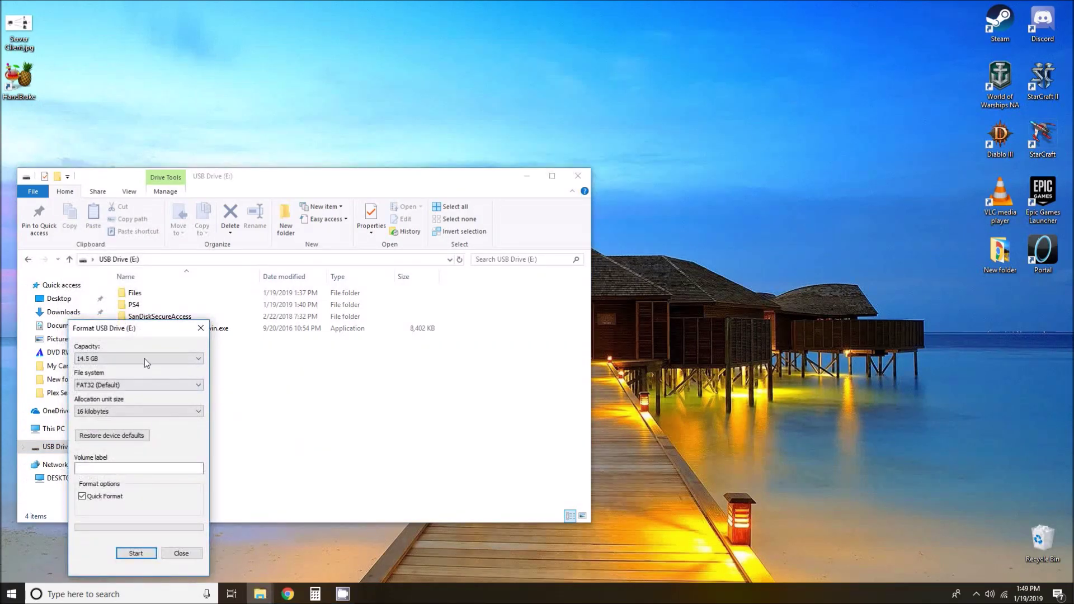
pyautogui.click(122, 386)
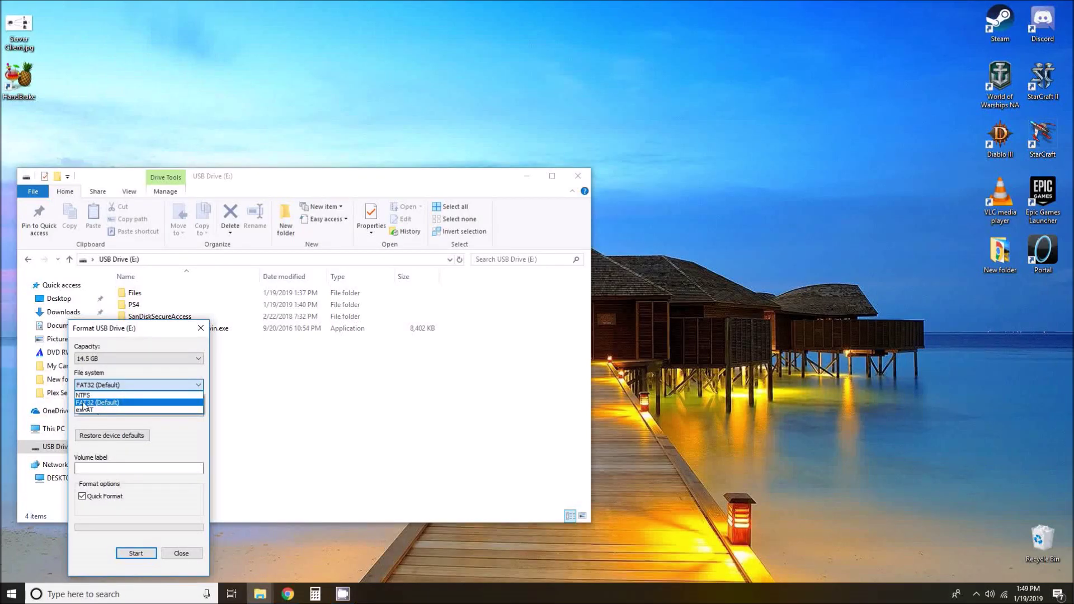
pyautogui.click(83, 403)
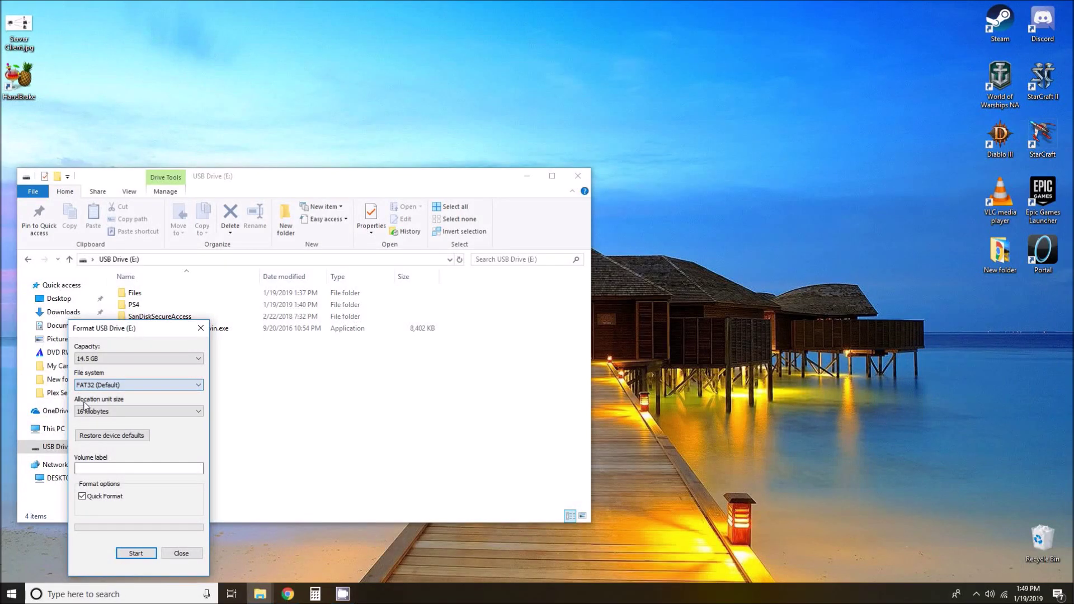
pyautogui.click(144, 554)
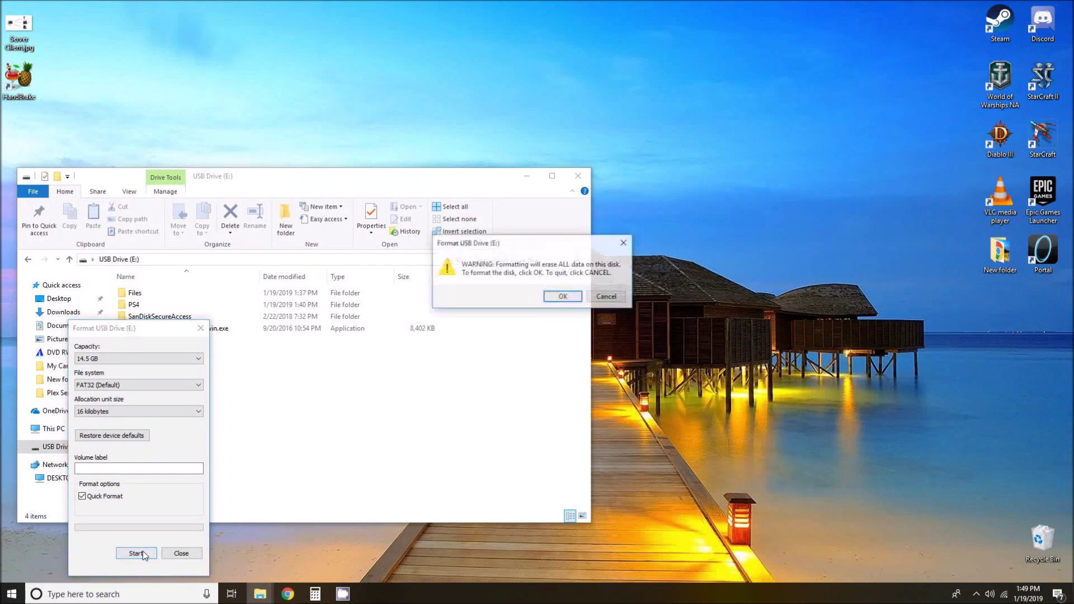
pyautogui.click(564, 297)
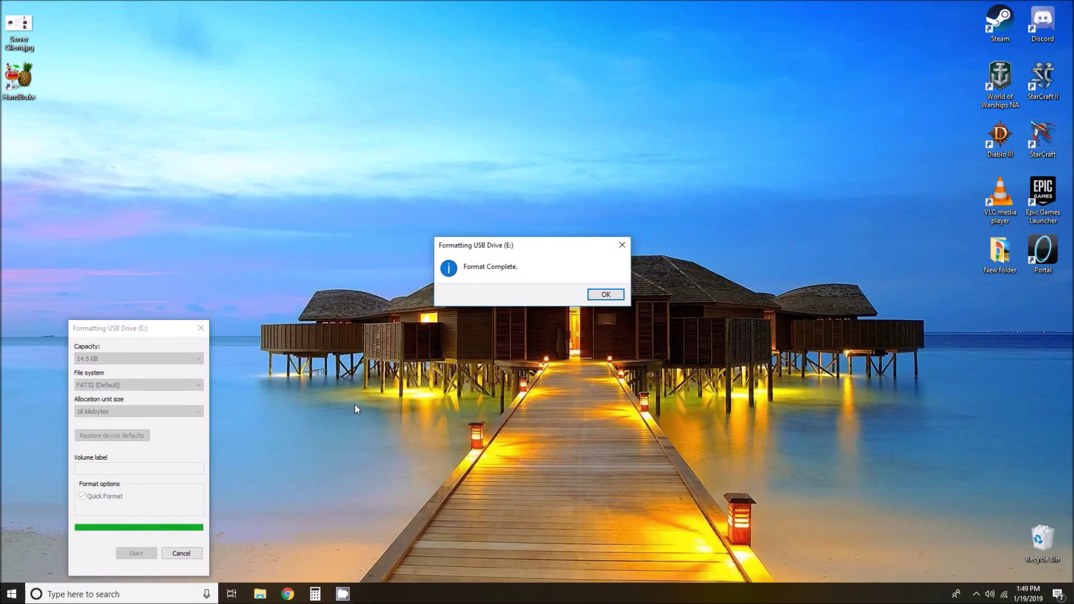
pyautogui.click(606, 294)
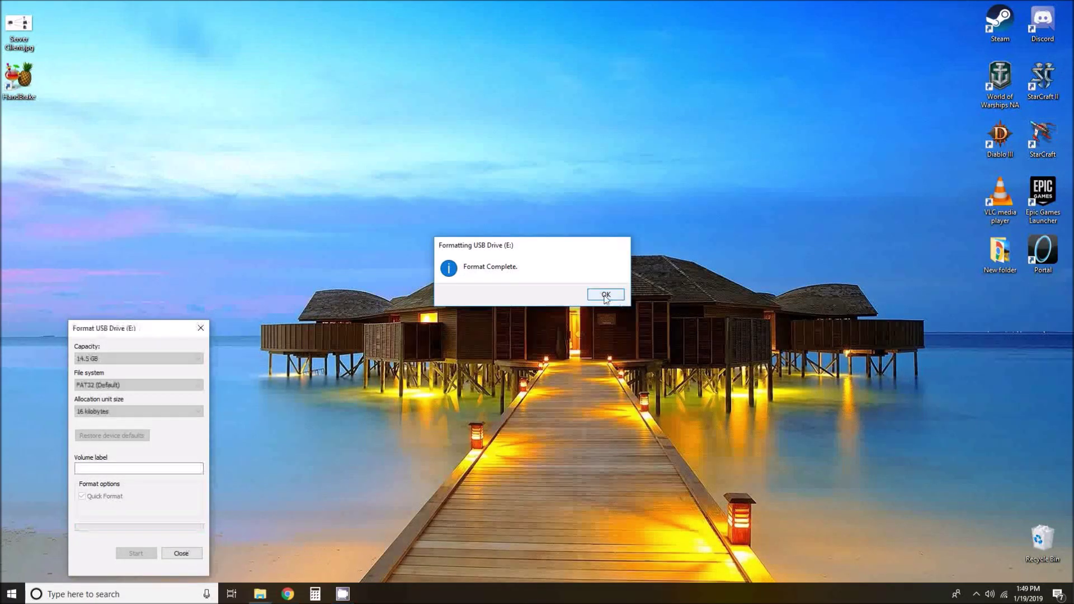
pyautogui.click(201, 328)
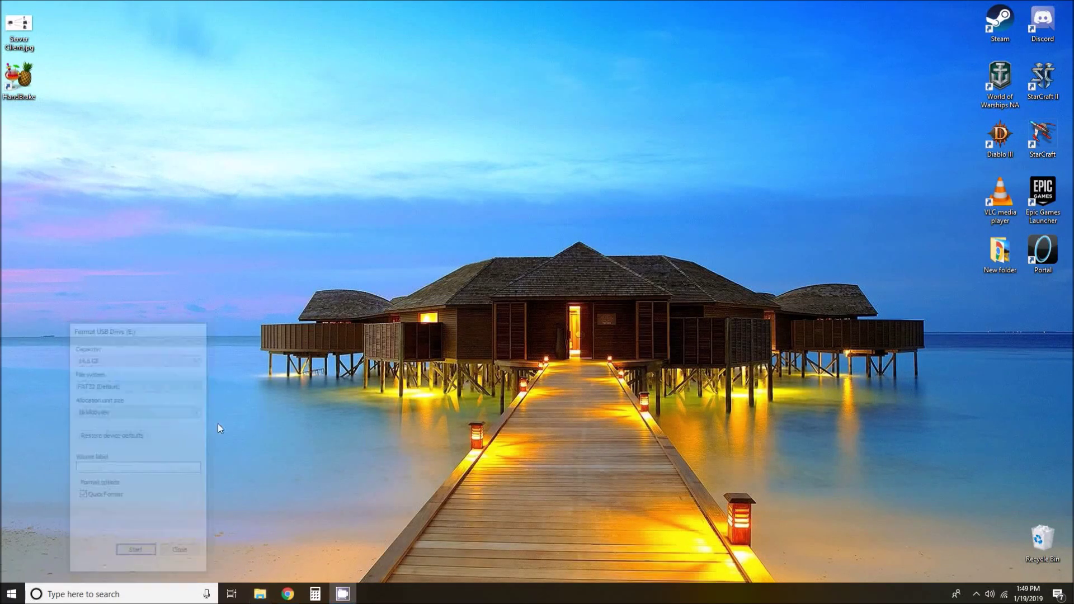
# Switch to Chrome and search the web for "playstation reinstallation files" in a new tab
pyautogui.moveTo(288, 593)
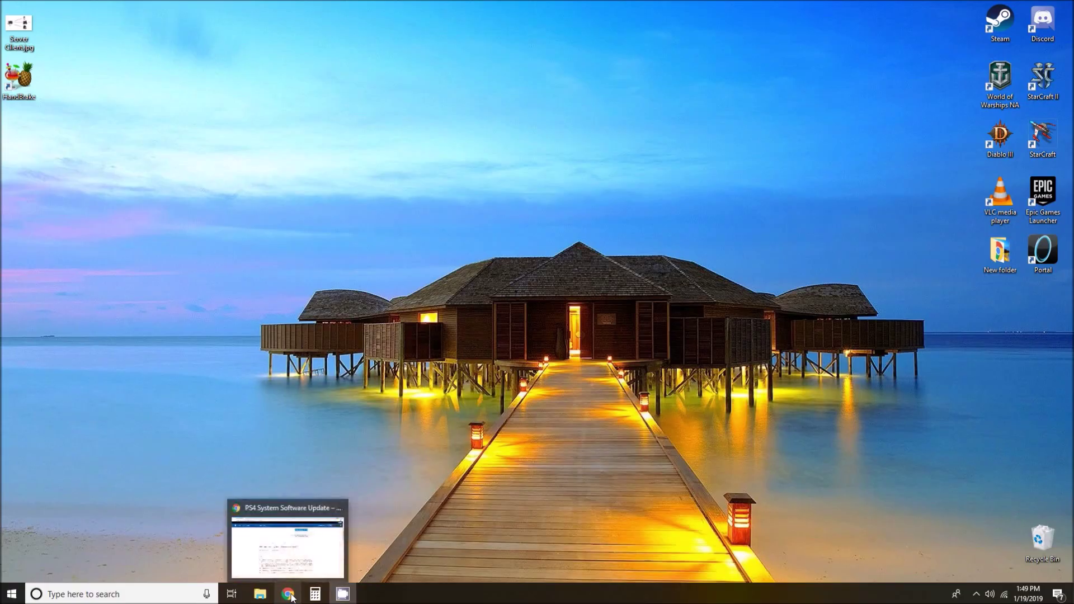
pyautogui.click(288, 537)
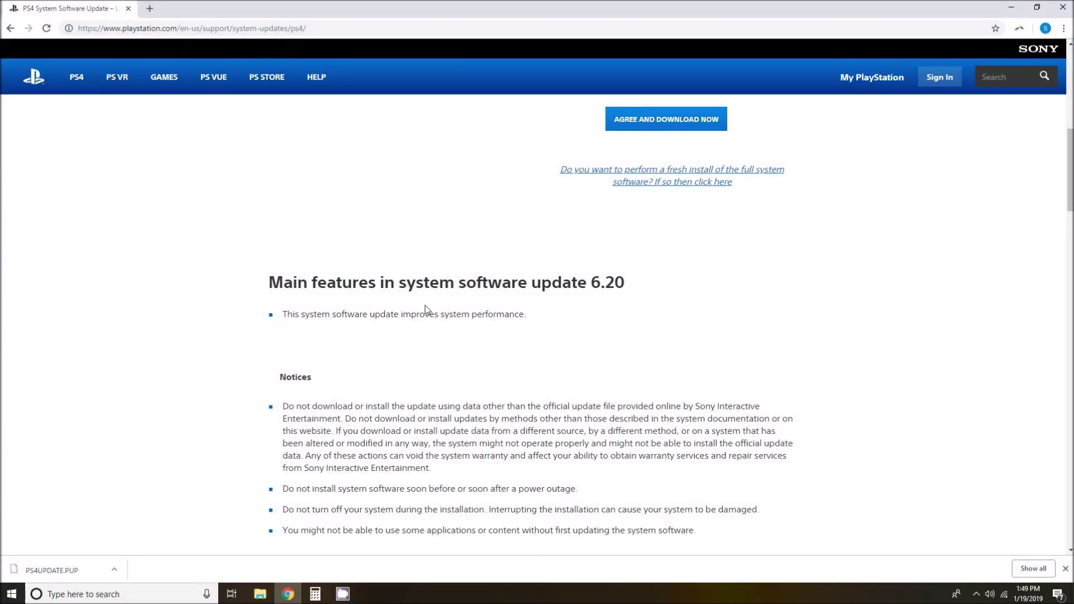
pyautogui.click(150, 9)
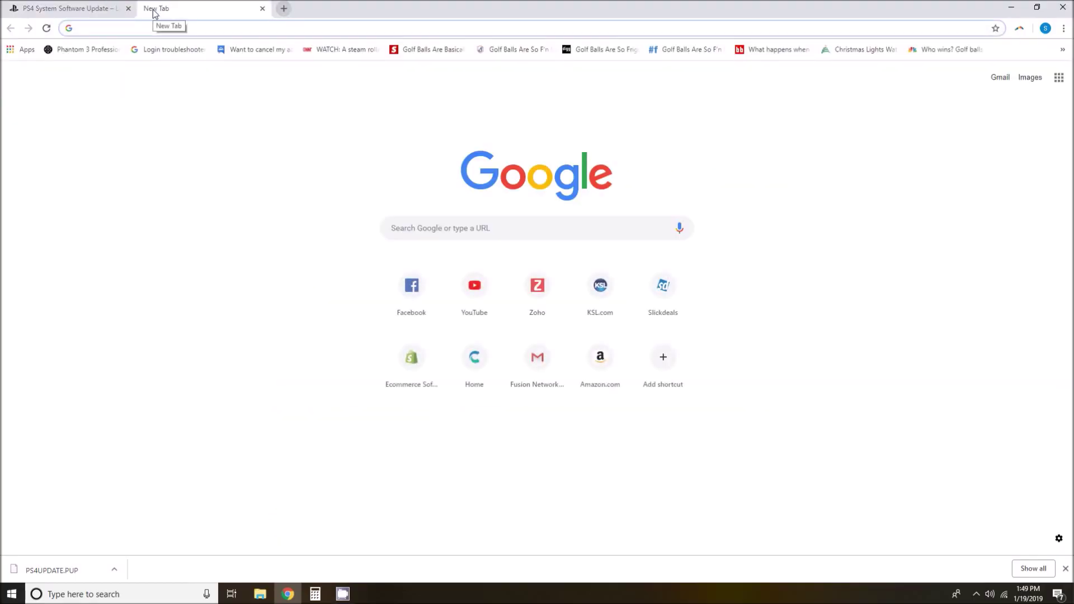
pyautogui.write('playstion')
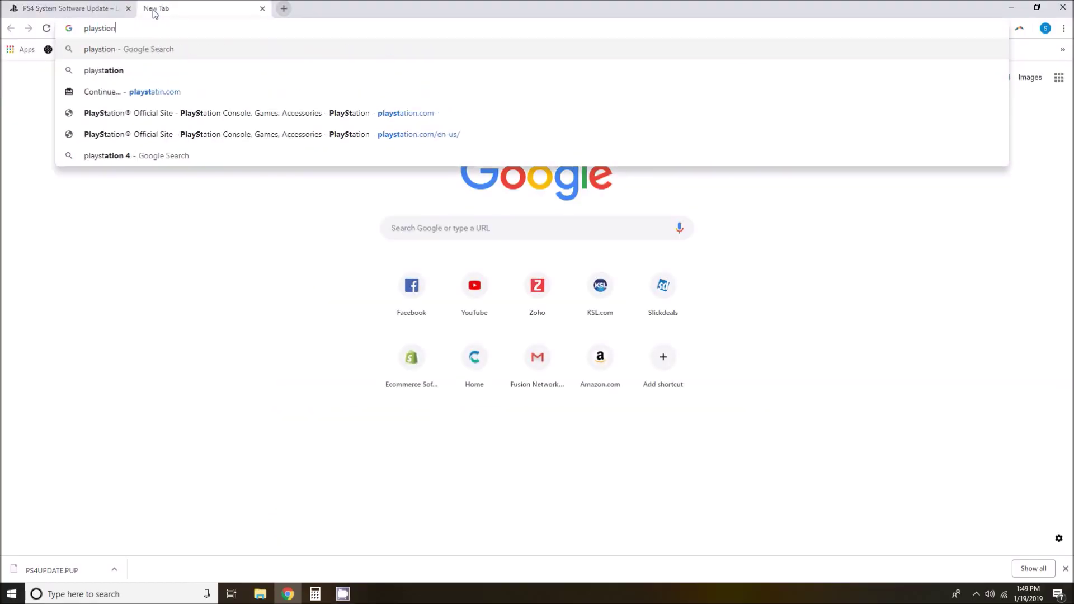
pyautogui.press('BackSpace')
pyautogui.press('BackSpace')
pyautogui.press('BackSpace')
pyautogui.write('ation r')
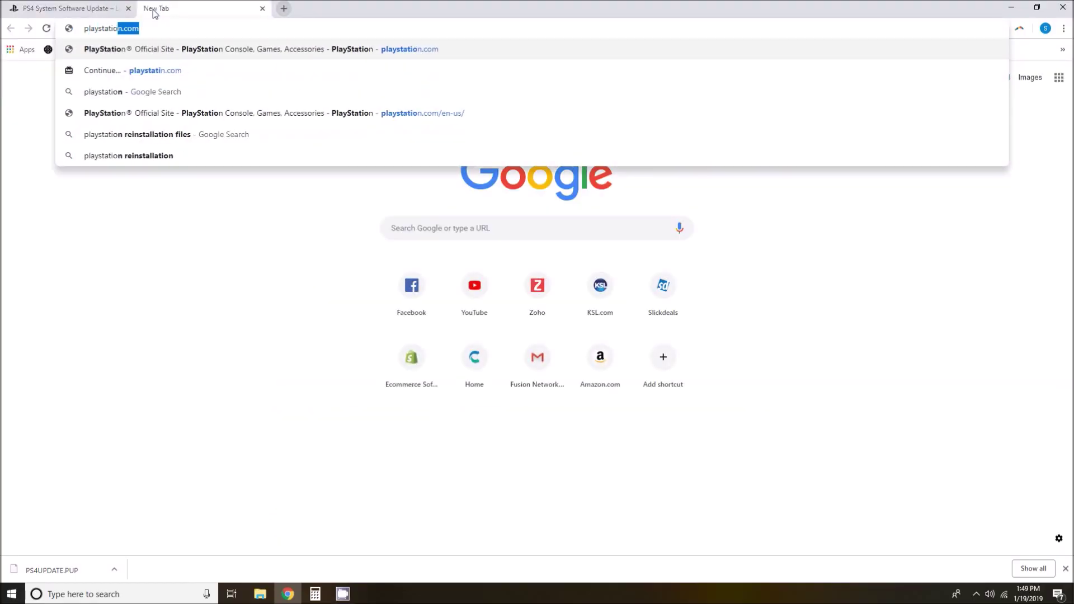
pyautogui.write('einstallation files')
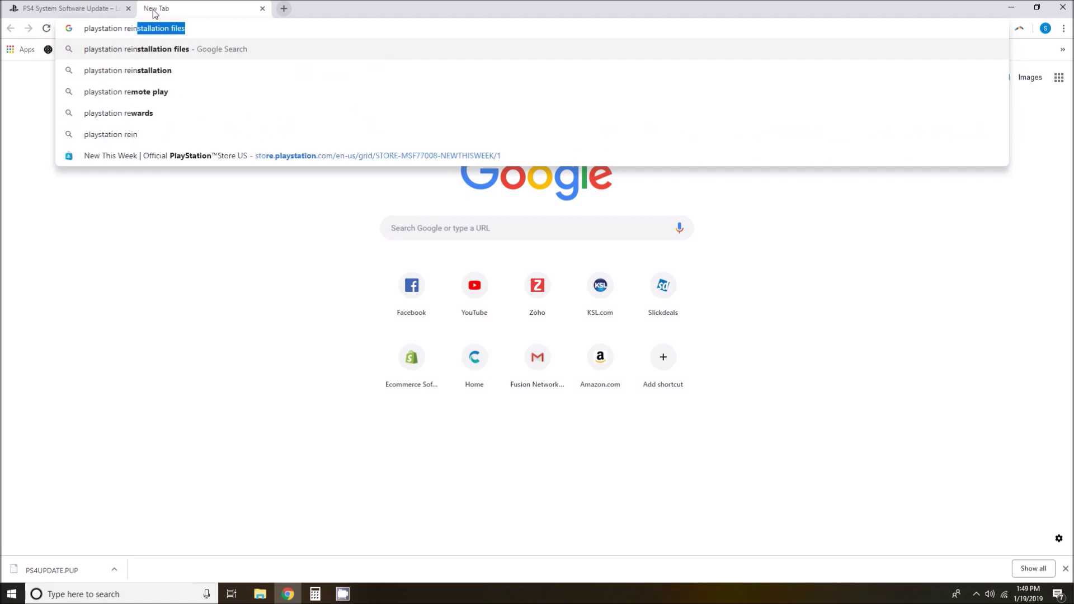
pyautogui.press('Right')
pyautogui.press('Return')
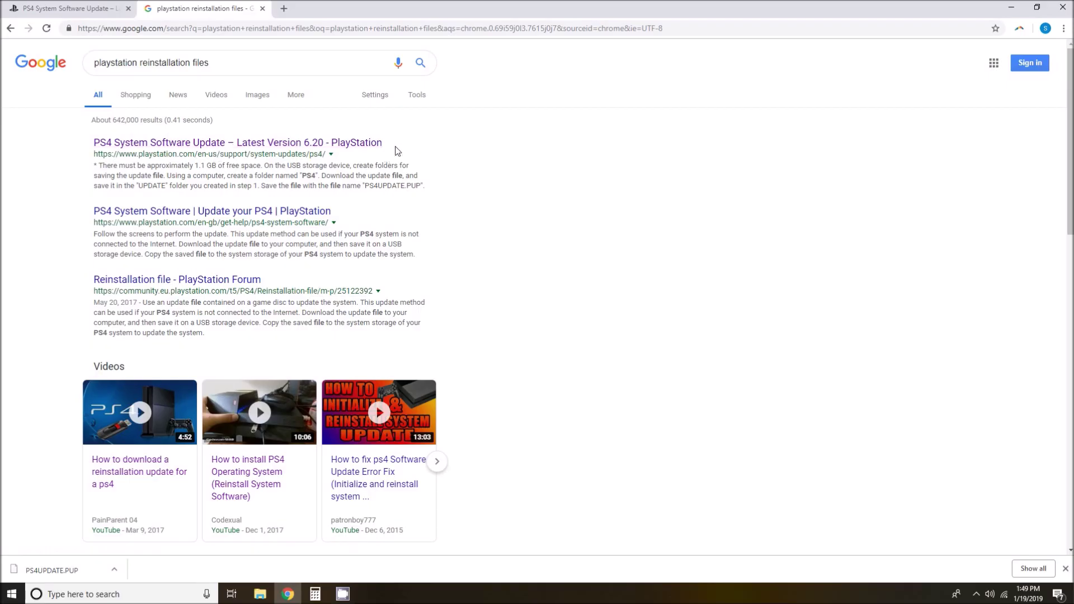
# Open PlayStation's PS4 System Software Update search result, look over the page, and close that duplicate tab
pyautogui.click(306, 147)
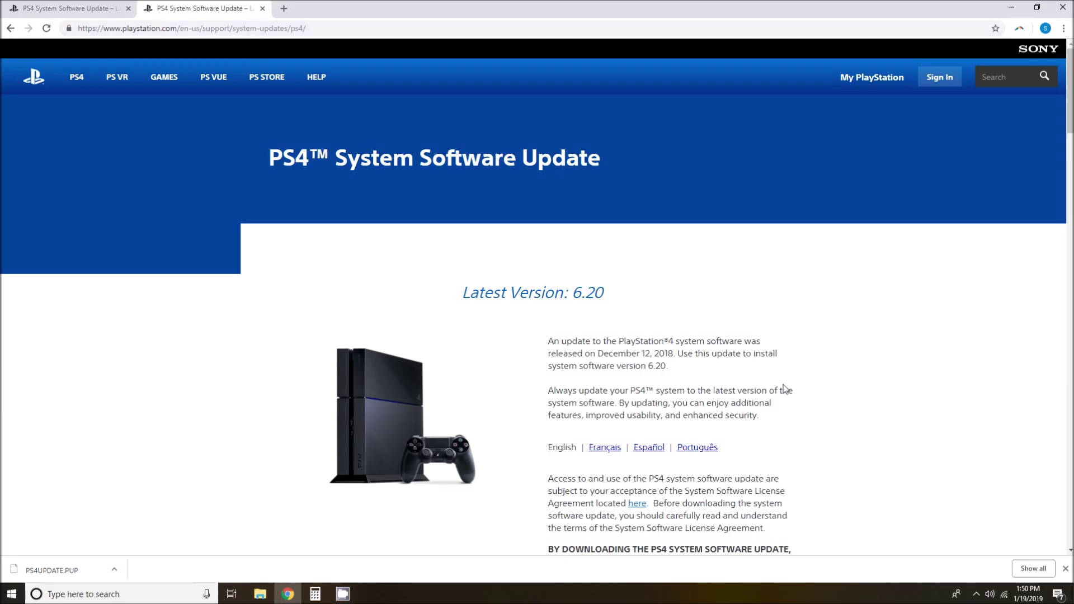
pyautogui.scroll(-2, 785, 387)
pyautogui.scroll(2, 302, 259)
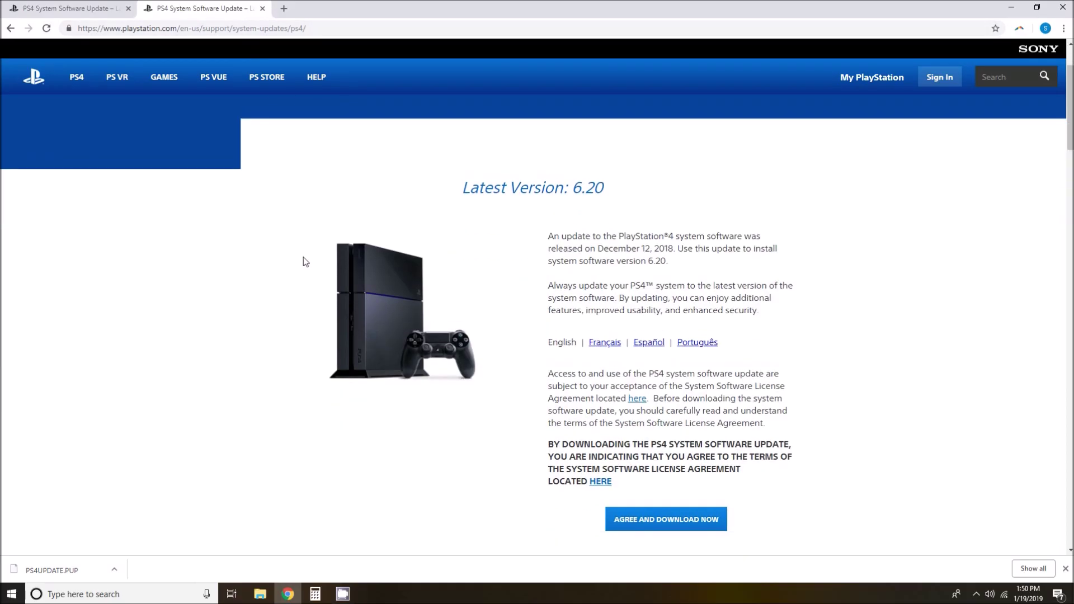
pyautogui.click(266, 9)
# Download the PS4UPDATE.PUP reinstallation file from the "Perform a New Installation of the System Software" section of the PS4 update page
pyautogui.scroll(10, 331, 240)
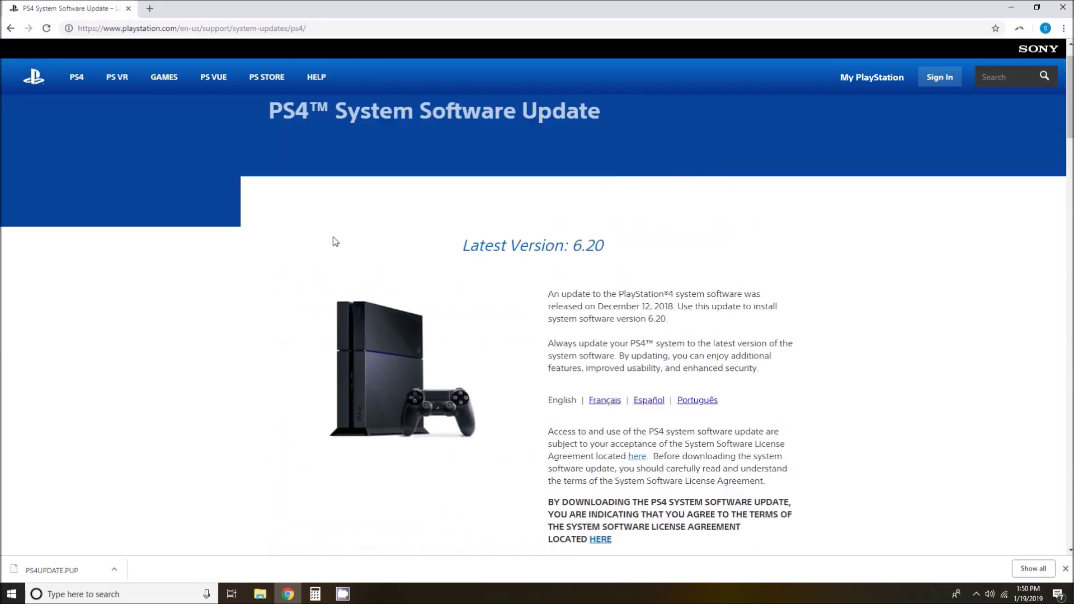
pyautogui.scroll(-1, 463, 391)
pyautogui.scroll(-20, 462, 392)
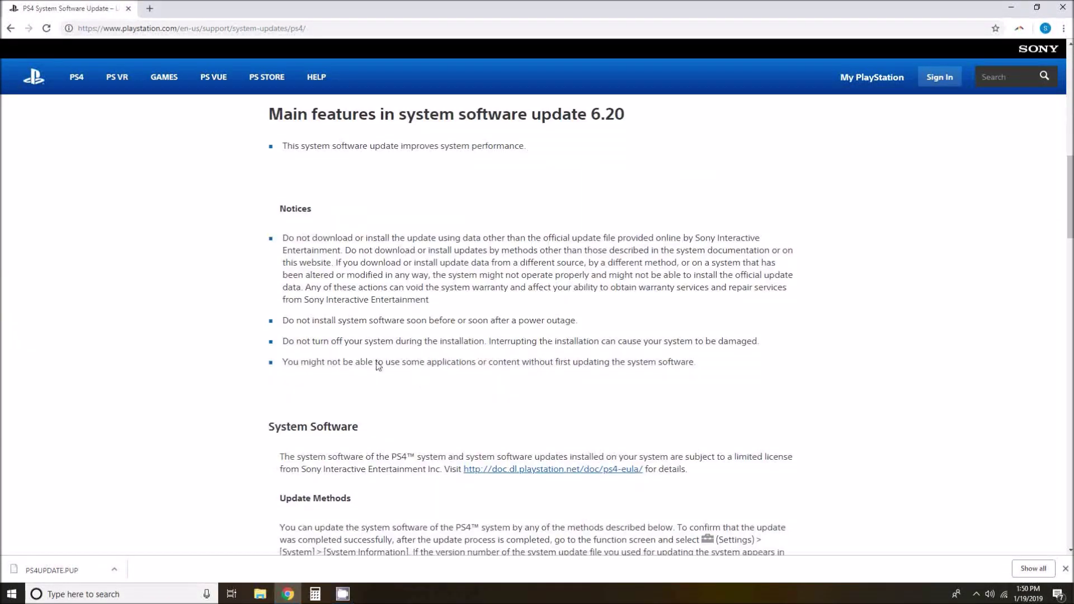
pyautogui.scroll(-12, 364, 372)
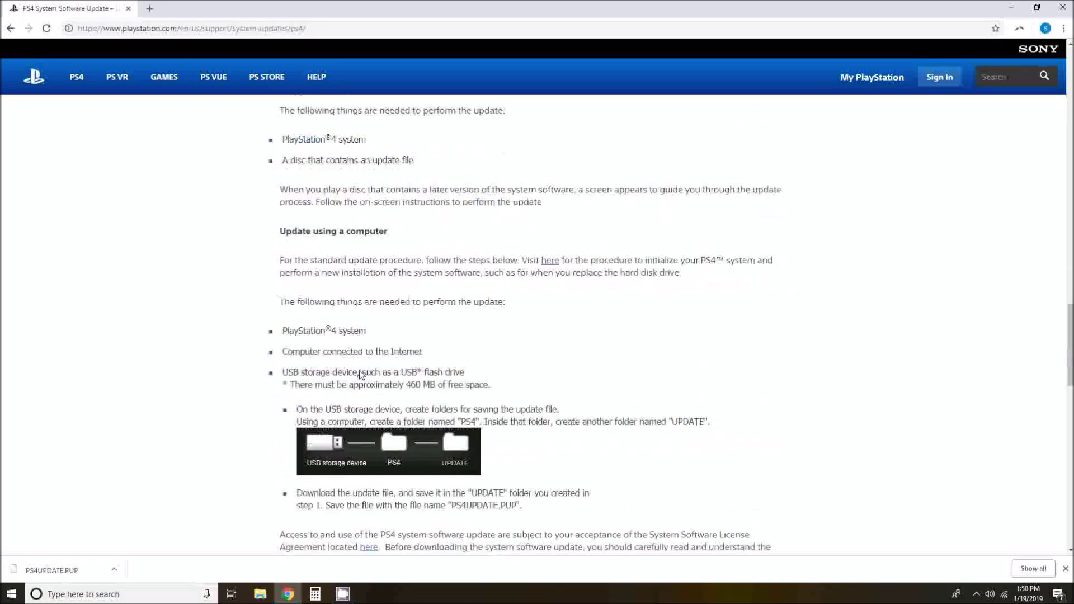
pyautogui.scroll(-6, 358, 374)
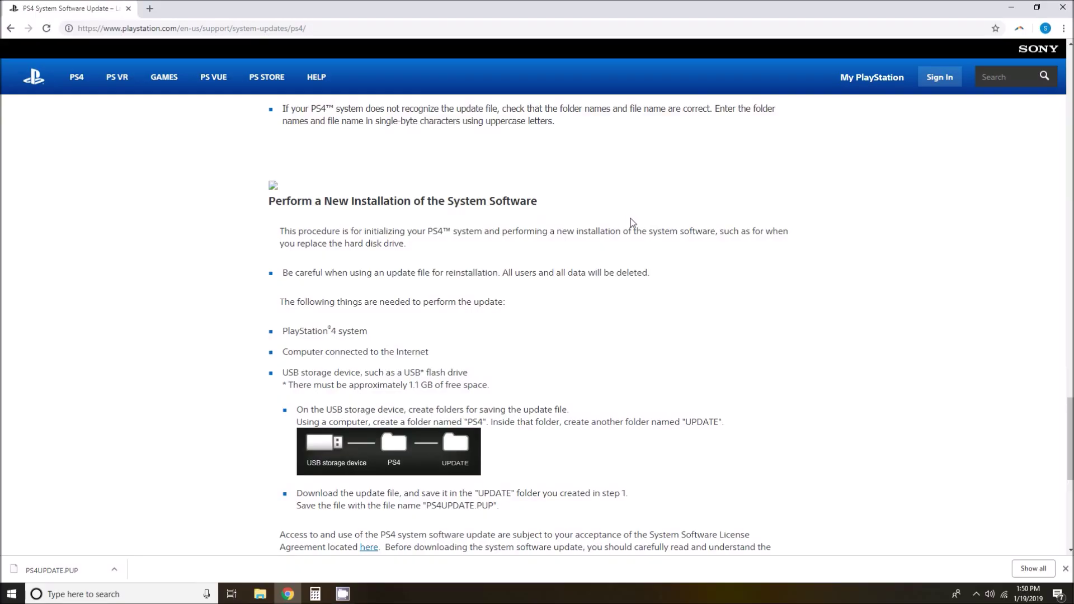
pyautogui.scroll(8, 631, 219)
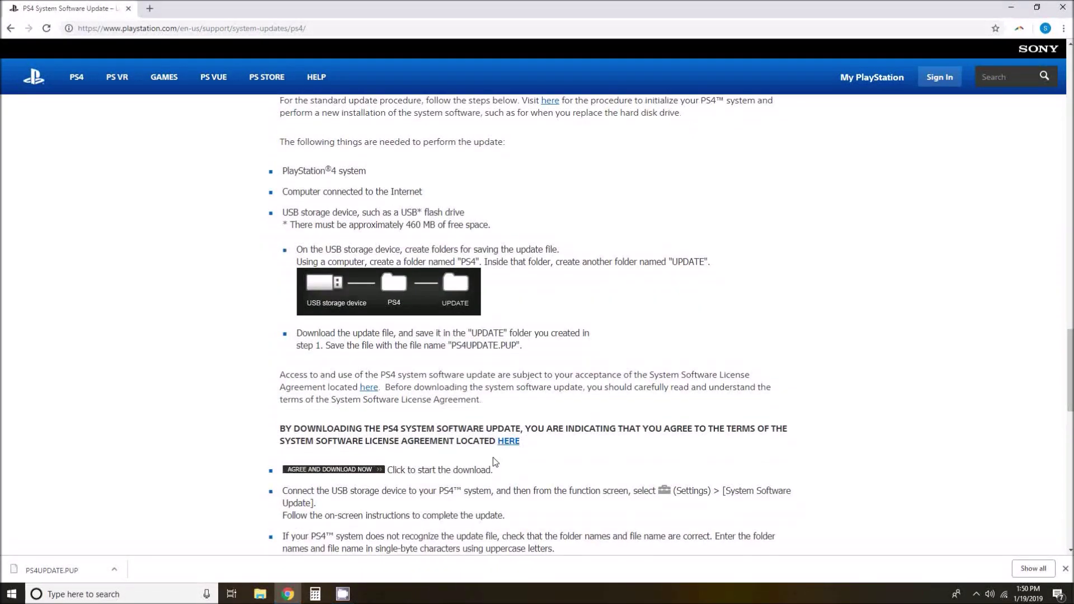
pyautogui.scroll(-9, 532, 286)
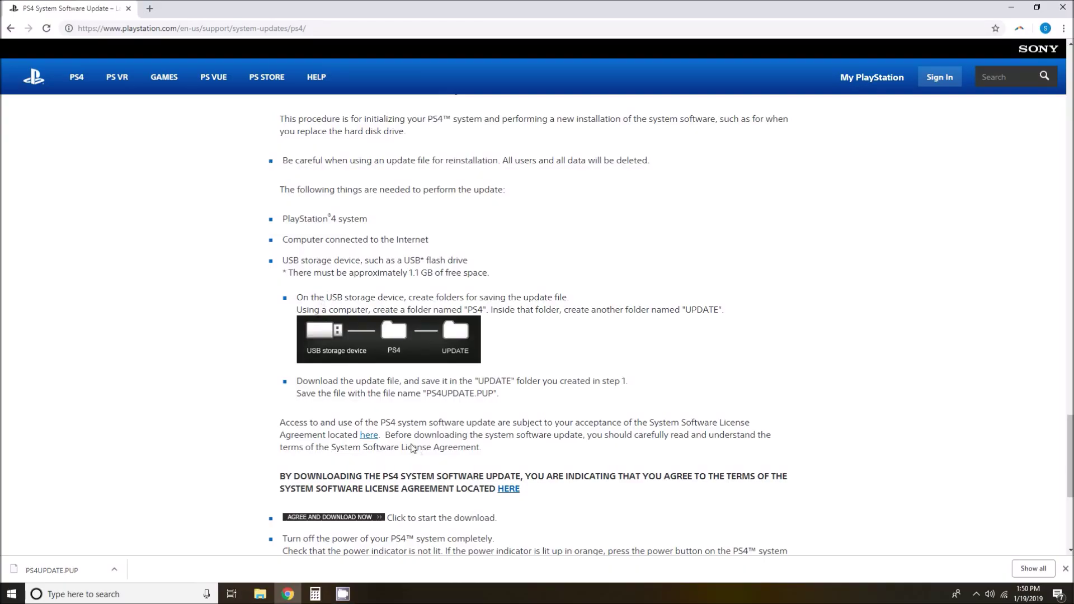
pyautogui.scroll(-1, 391, 442)
pyautogui.scroll(2, 353, 415)
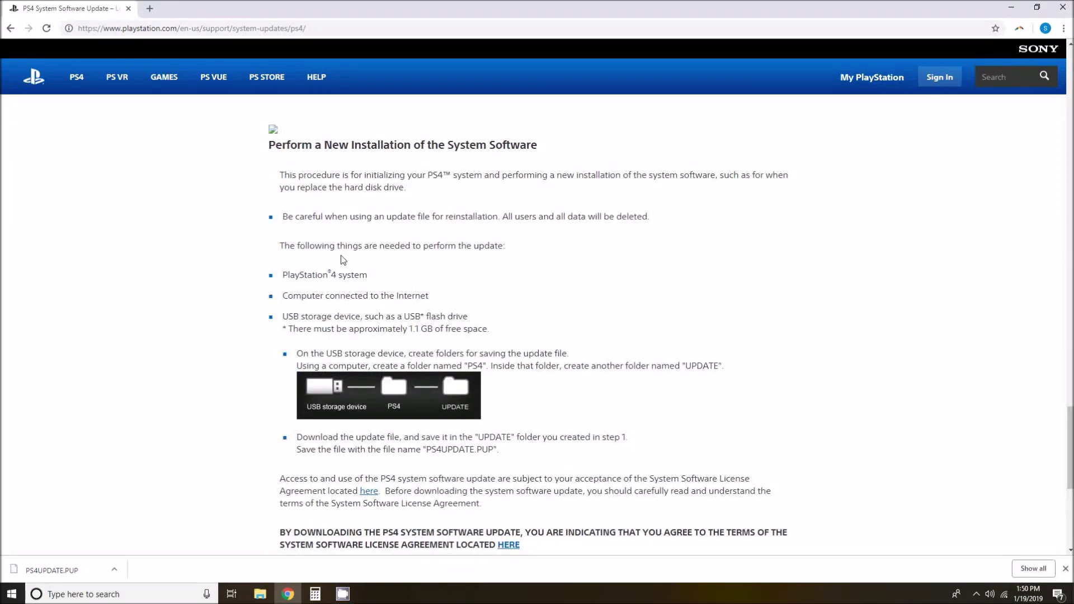
pyautogui.scroll(-3, 343, 259)
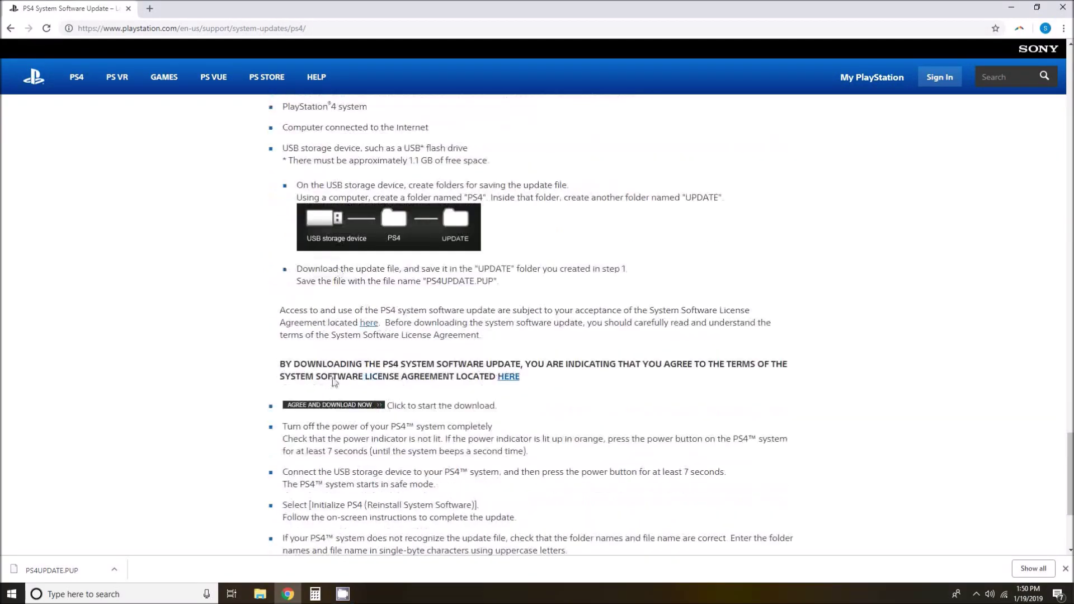
pyautogui.click(335, 409)
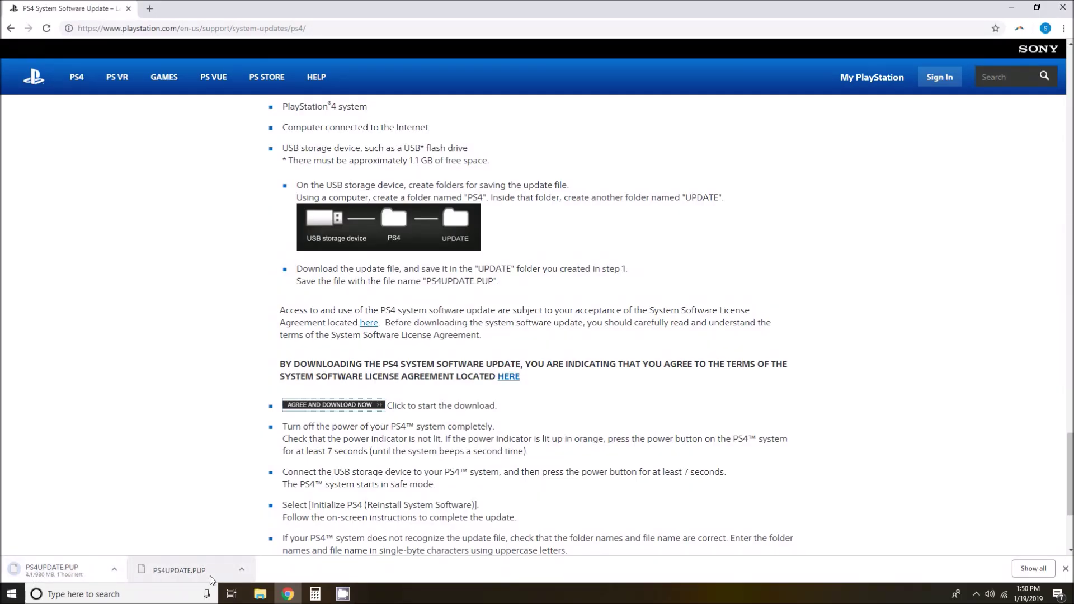
# Compare the standard update instructions with the new installation section and check which download link belongs to the new installation
pyautogui.scroll(7, 410, 321)
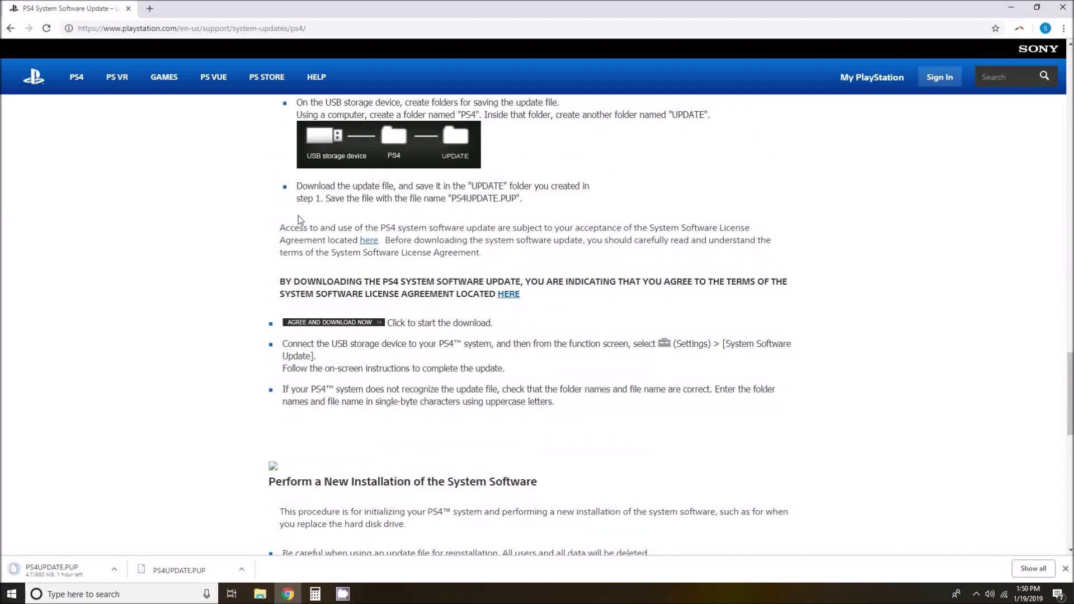
pyautogui.scroll(-7, 336, 336)
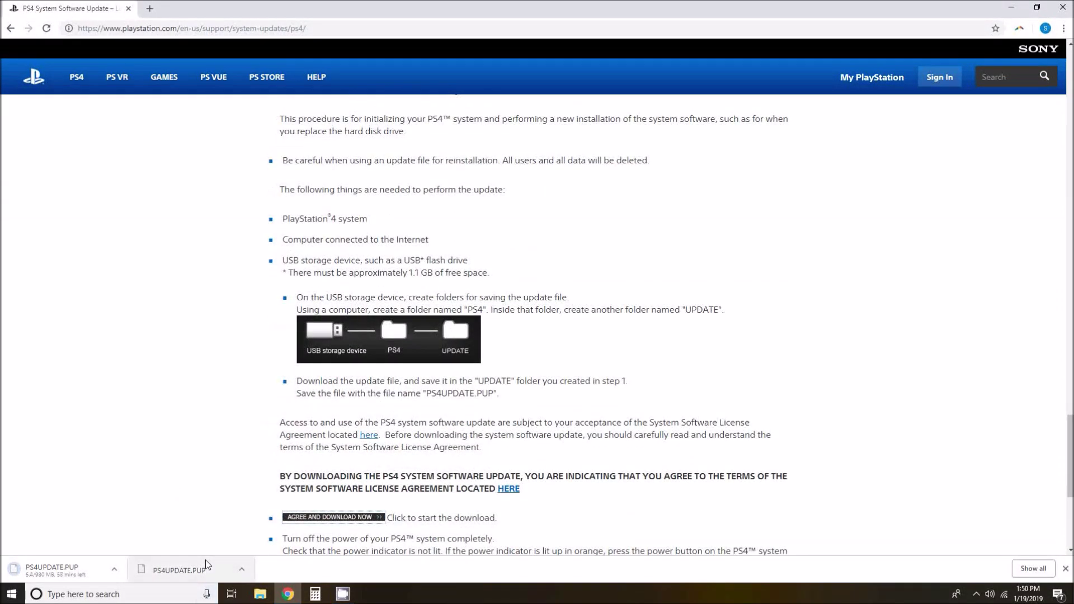
pyautogui.scroll(1, 383, 173)
pyautogui.scroll(-1, 381, 182)
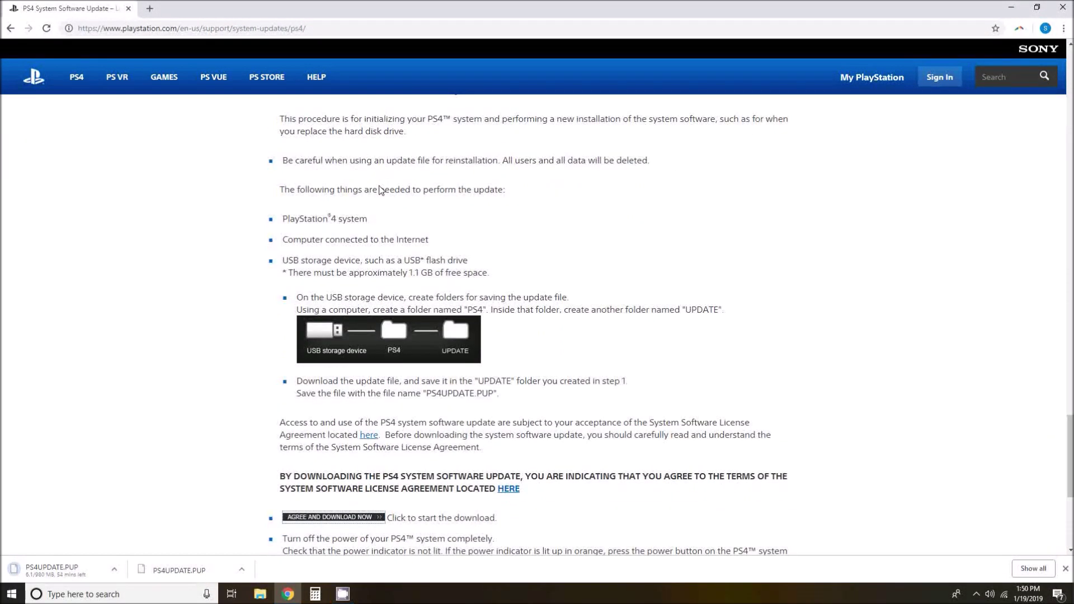
pyautogui.scroll(2, 298, 234)
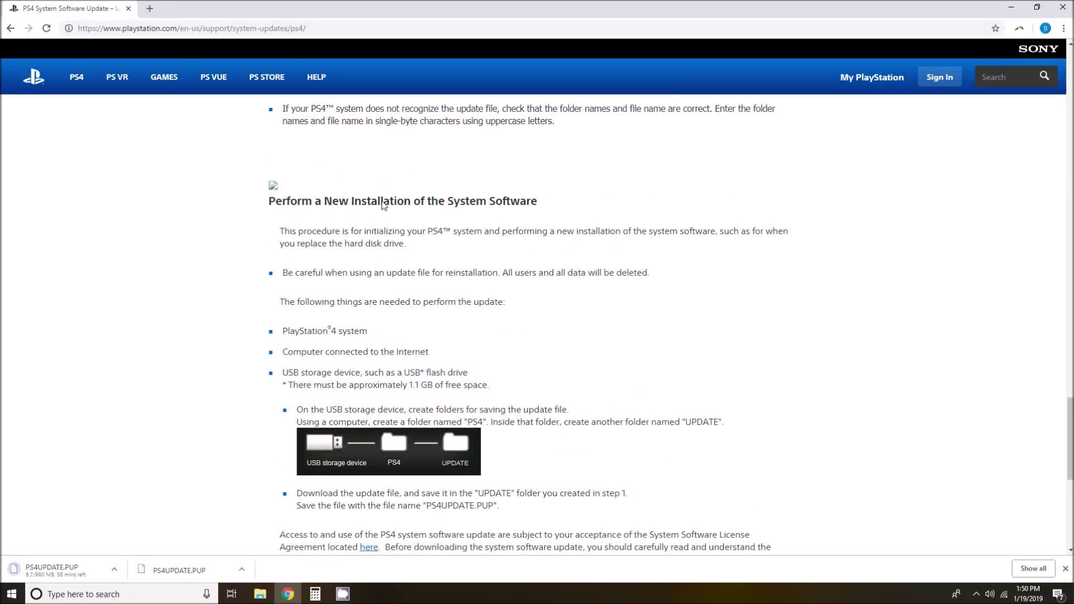
pyautogui.scroll(-4, 535, 206)
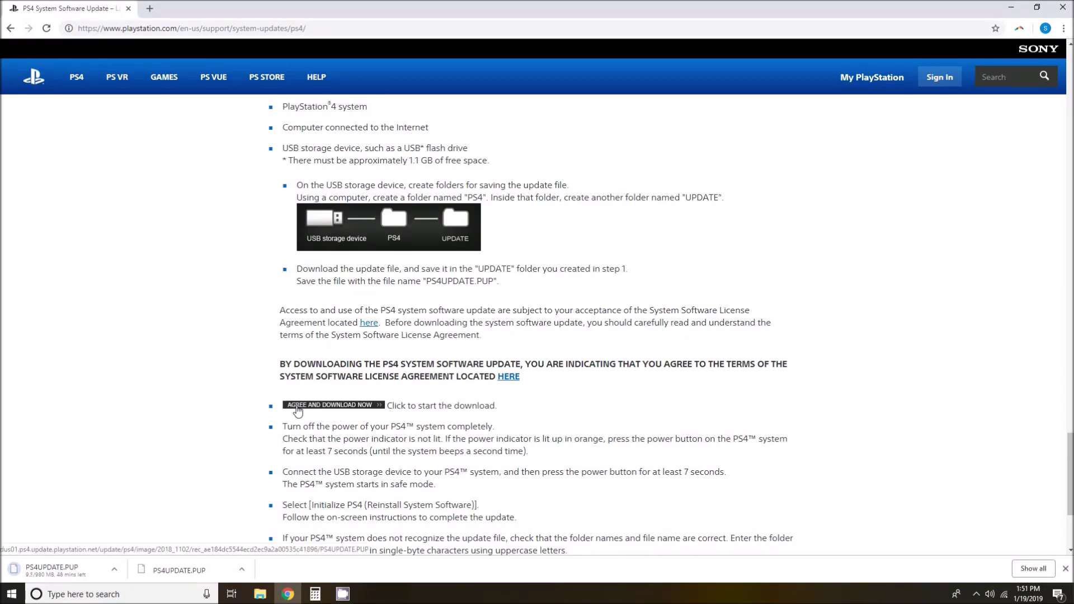
pyautogui.click(297, 410)
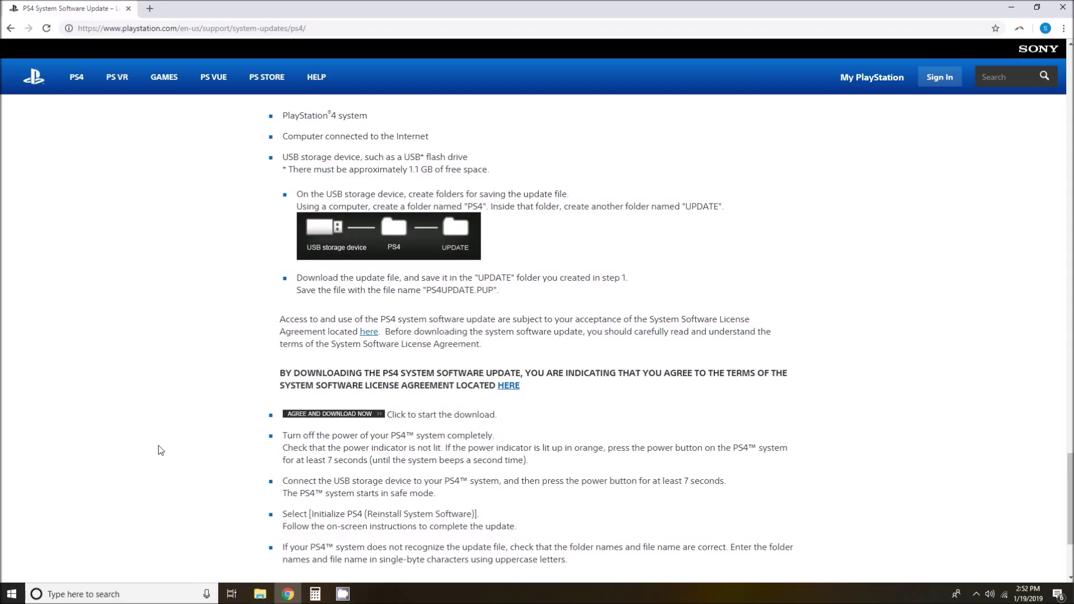
# Switch to File Explorer and create a folder named PS4 in the root of USB Drive (E:)
pyautogui.click(260, 596)
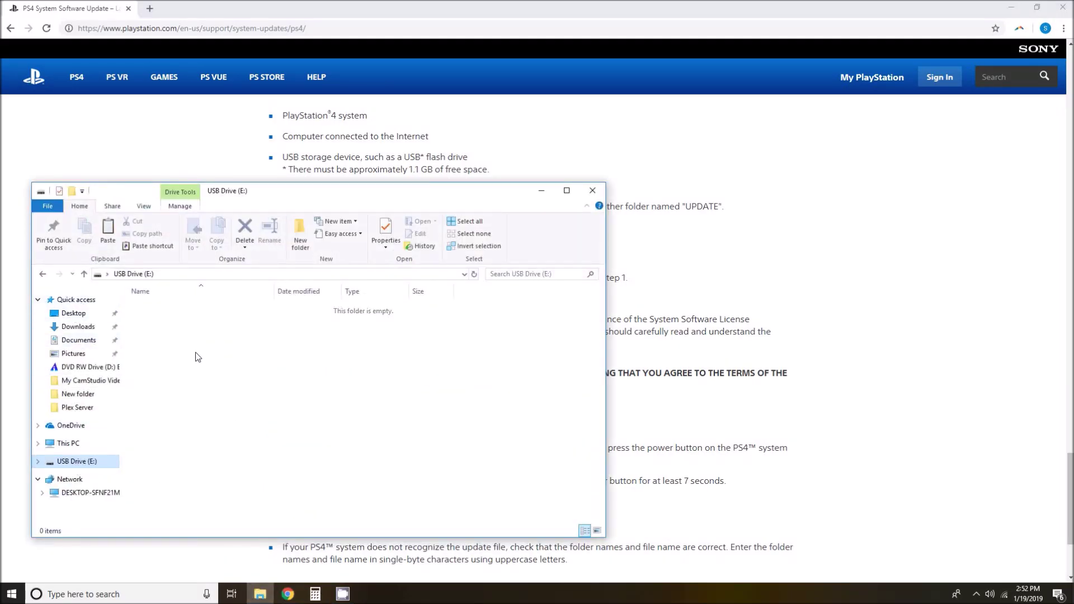
pyautogui.rightClick(242, 358)
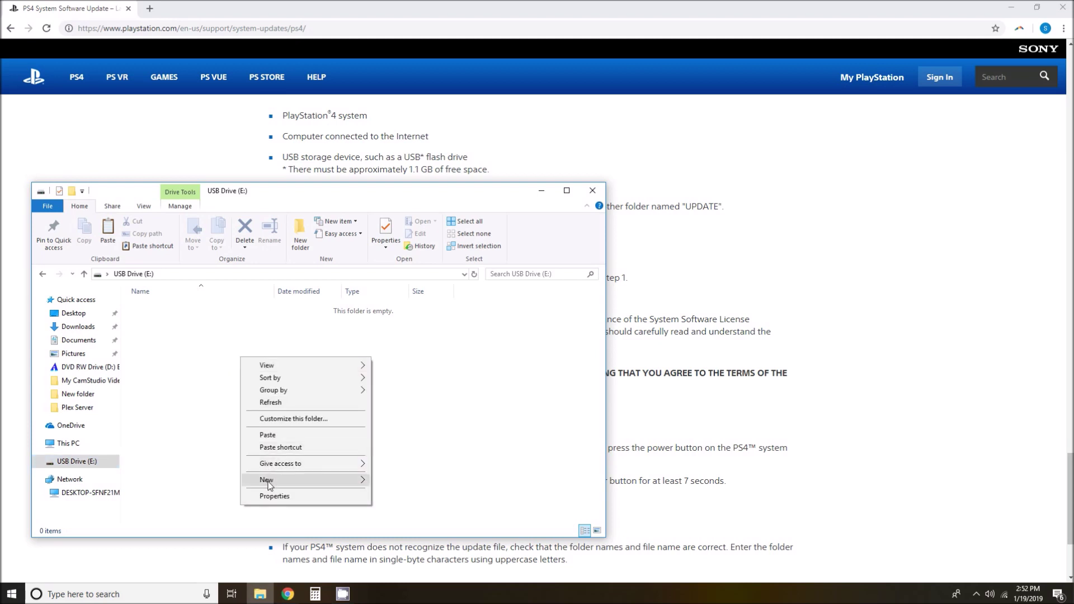
pyautogui.moveTo(305, 484)
pyautogui.click(397, 326)
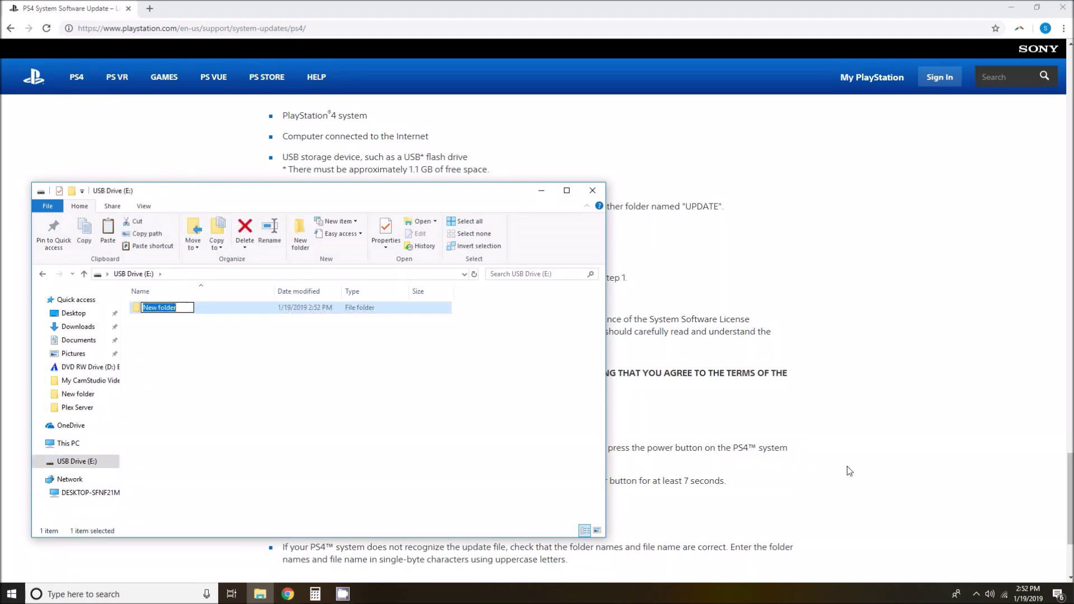
pyautogui.write('PS4')
pyautogui.click(233, 377)
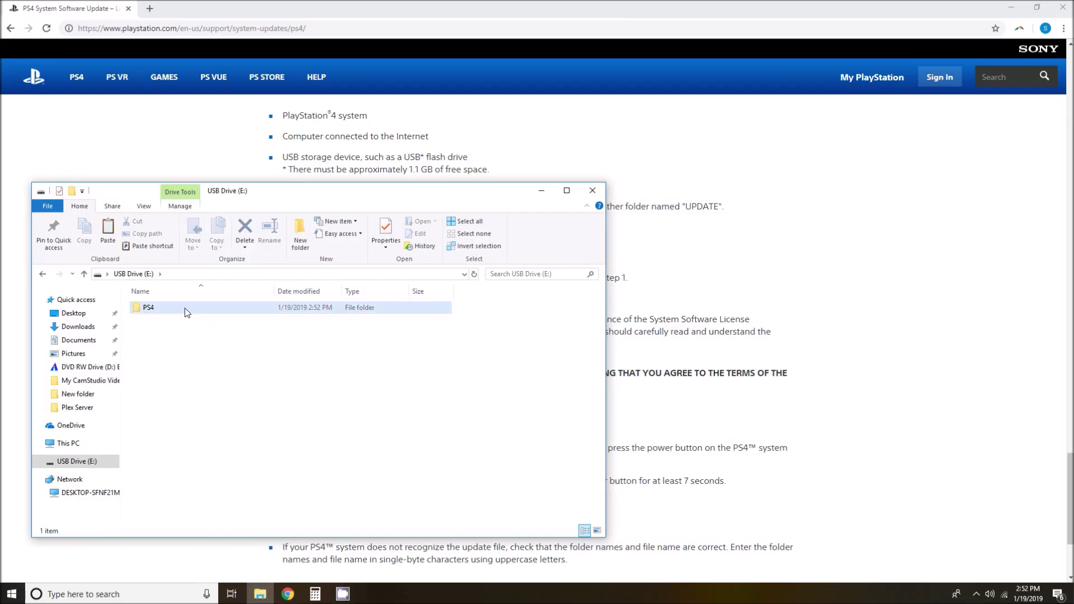
# Inside the PS4 folder on the USB drive, create a folder named UPDATE and open it
pyautogui.doubleClick(184, 308)
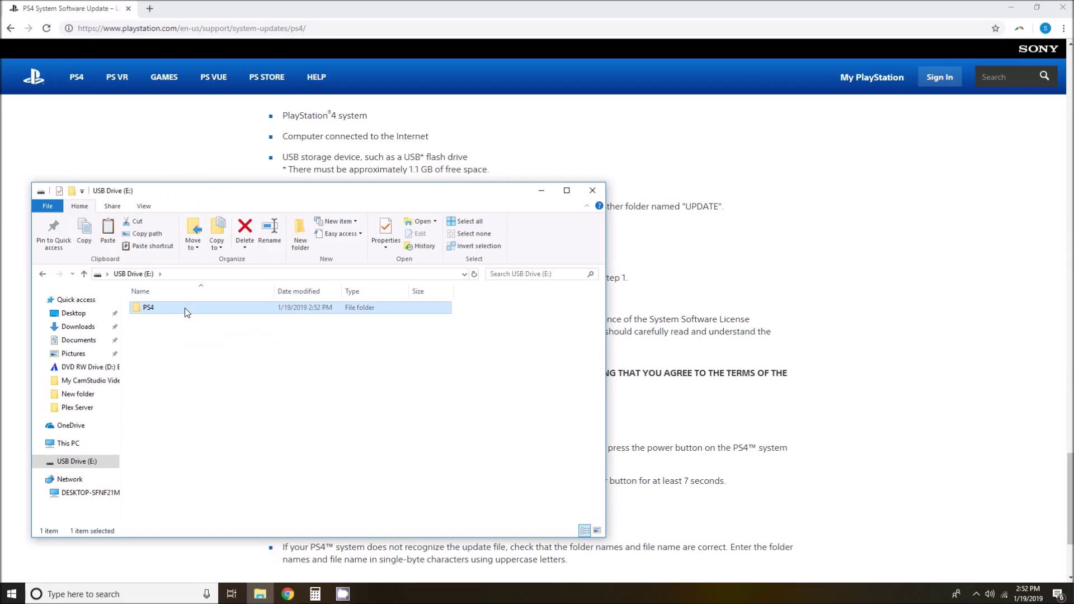
pyautogui.rightClick(218, 387)
pyautogui.moveTo(244, 527)
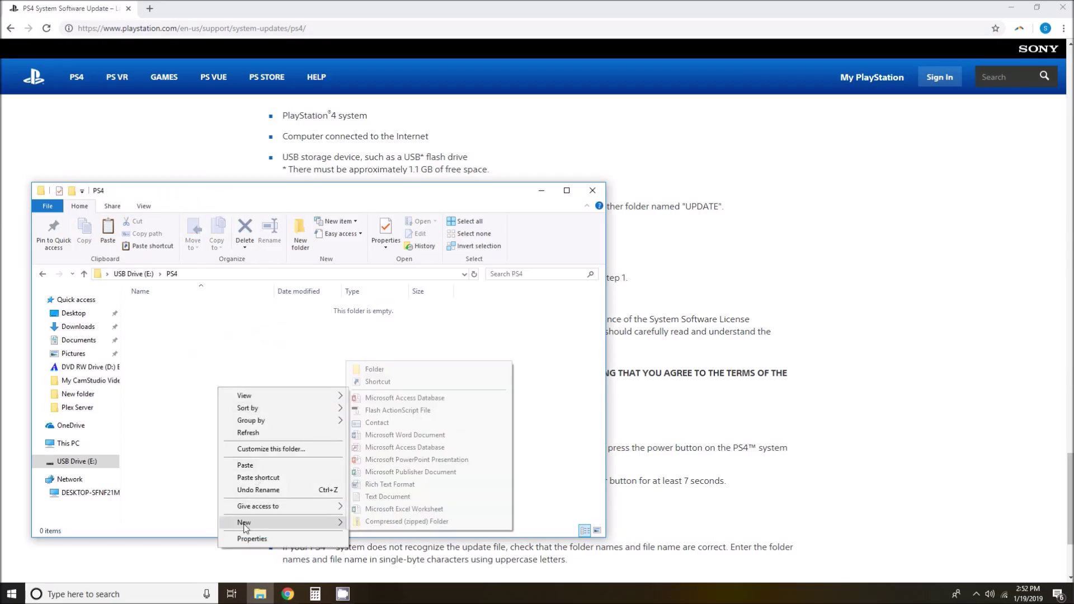
pyautogui.click(382, 367)
pyautogui.write('UPDATE')
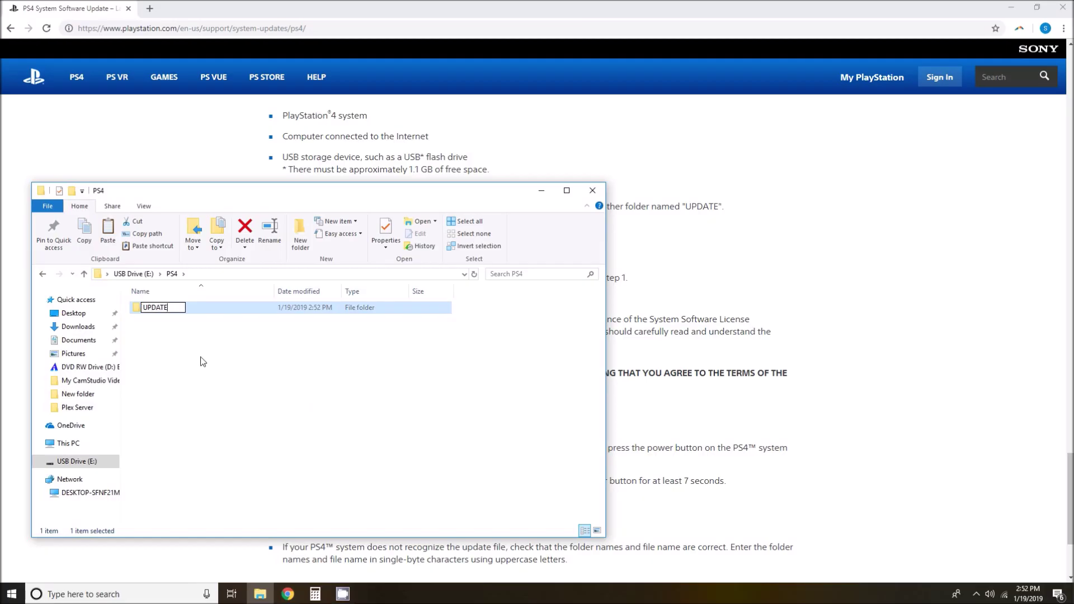
pyautogui.press('Return')
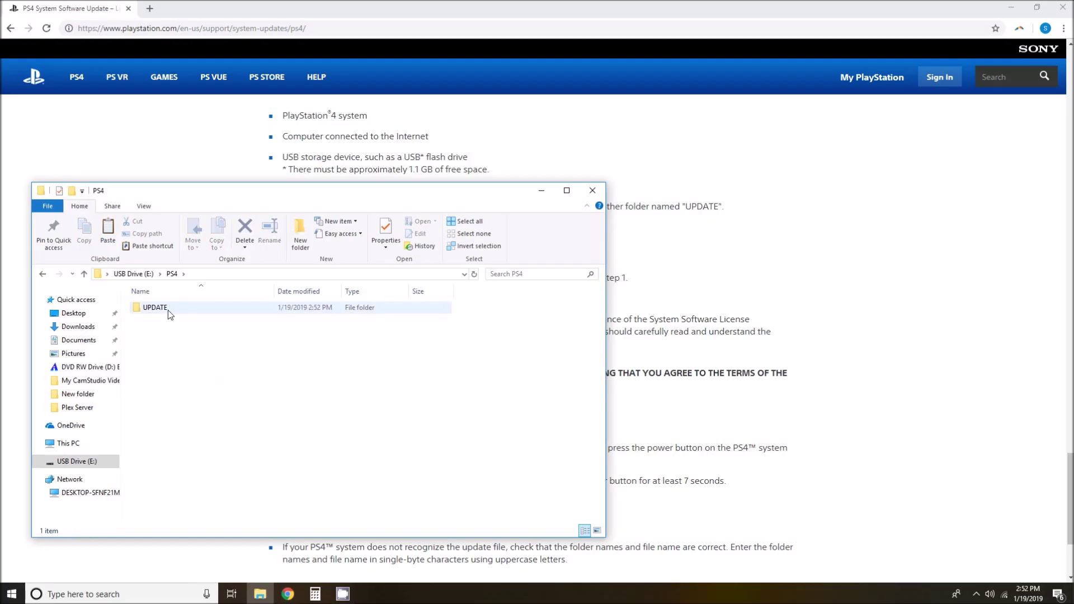
pyautogui.doubleClick(167, 310)
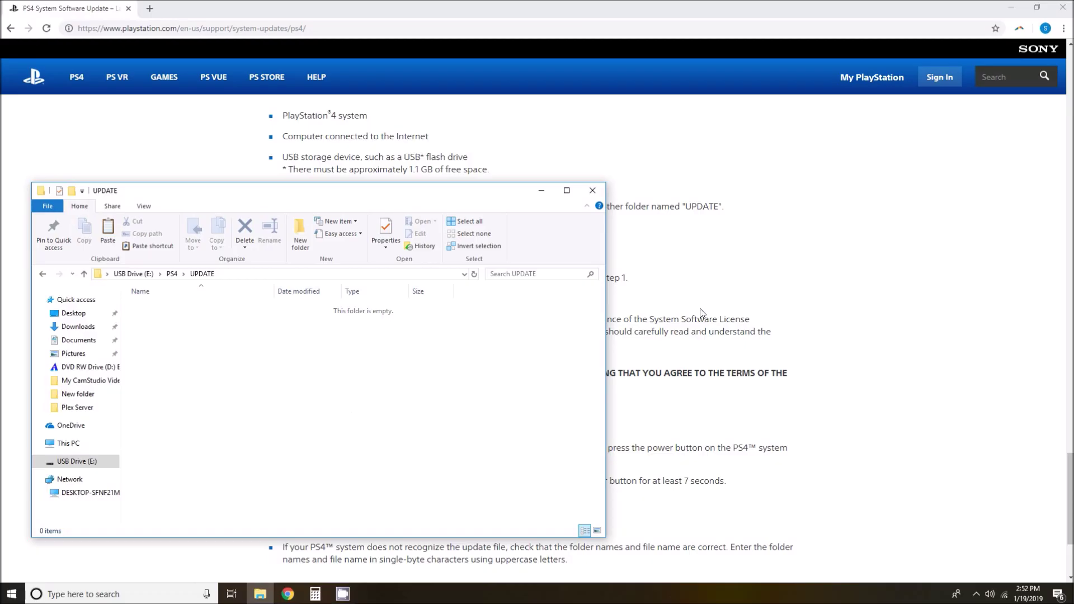
# Switch to Chrome, show the downloaded PS4UPDATE.PUP in its folder from the download history, and copy the file
pyautogui.click(894, 383)
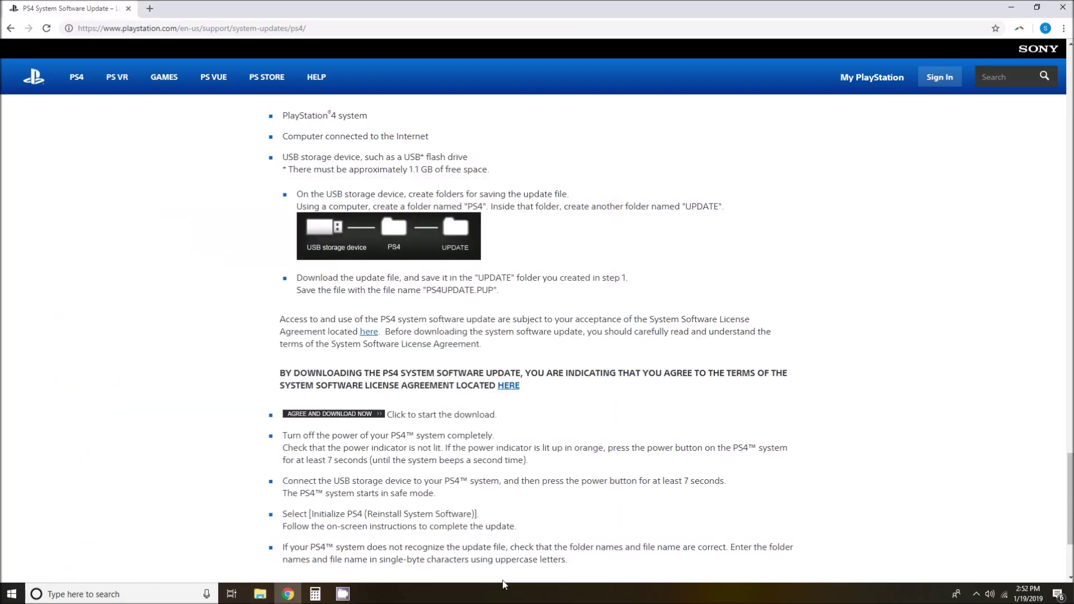
pyautogui.click(1065, 29)
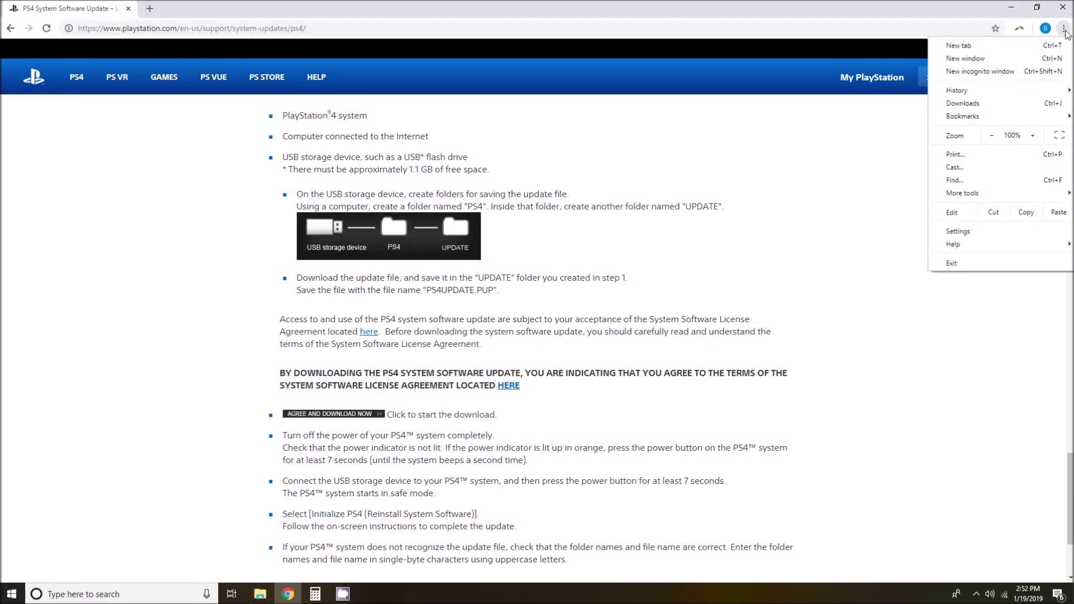
pyautogui.click(962, 104)
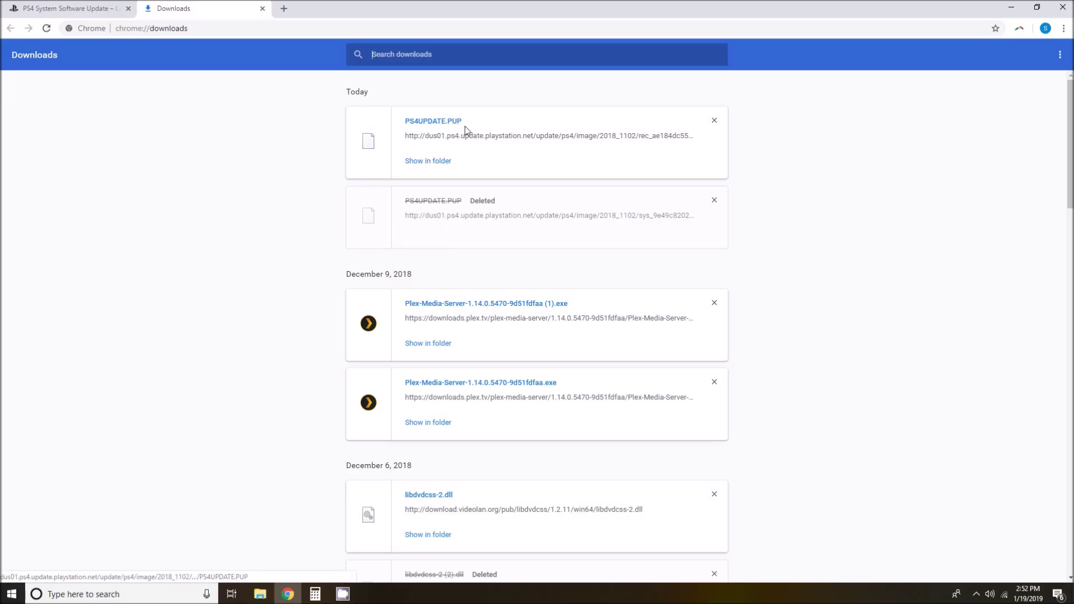
pyautogui.click(438, 162)
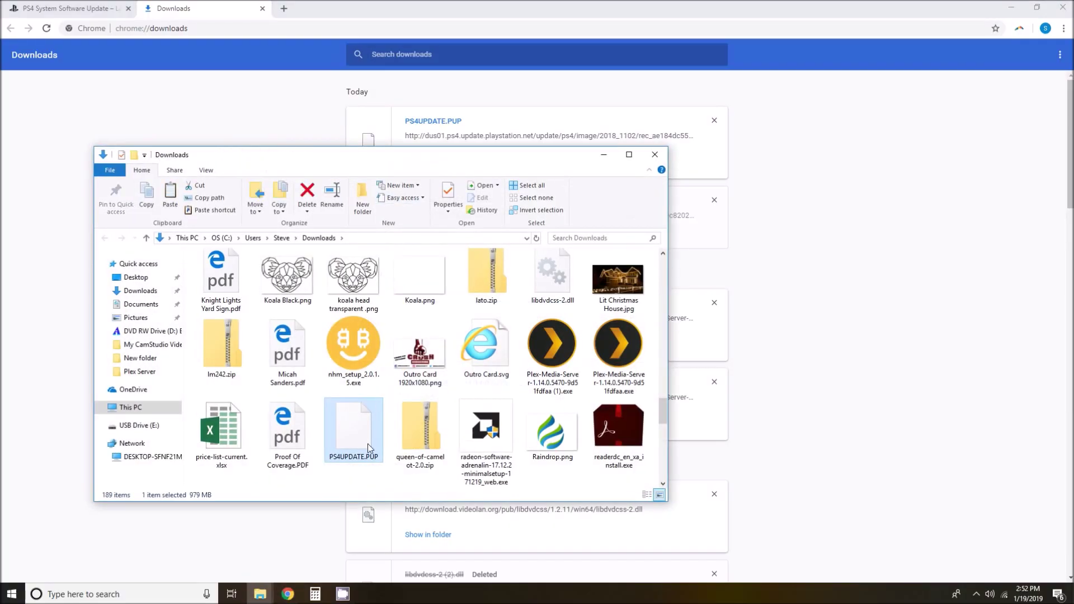
pyautogui.rightClick(350, 427)
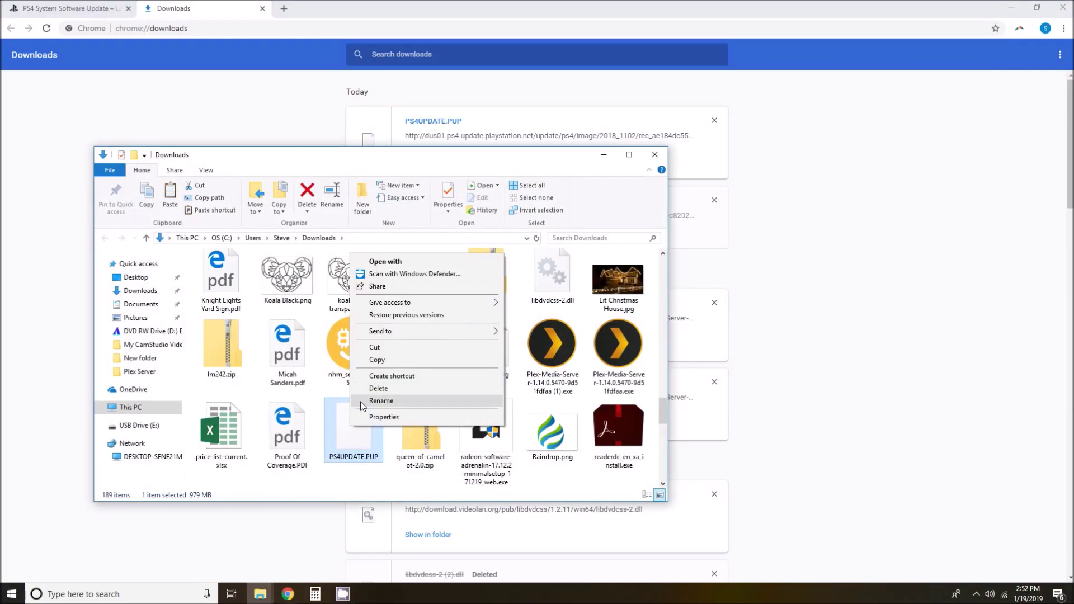
pyautogui.click(385, 365)
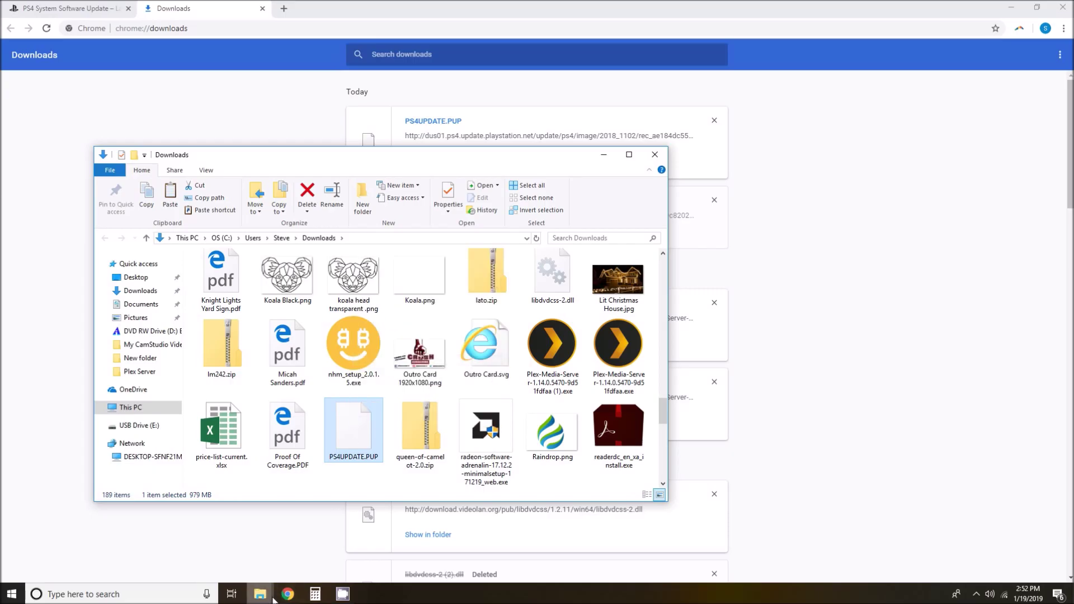
pyautogui.click(654, 156)
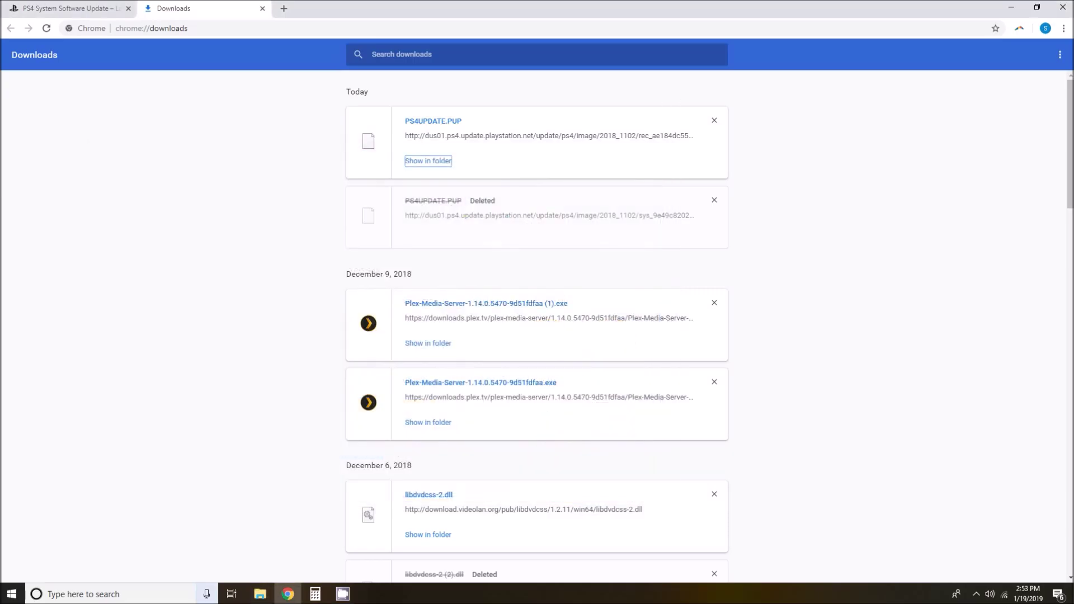
# Paste PS4UPDATE.PUP into the PS4\UPDATE folder on USB Drive (E:) and move the copy progress window clear of the browser page
pyautogui.click(260, 595)
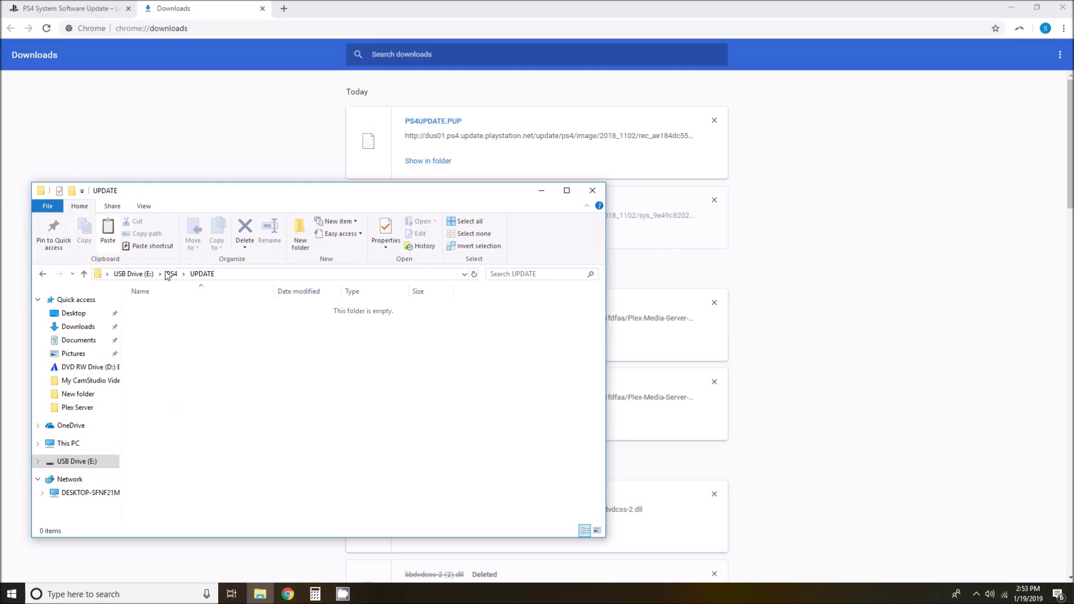
pyautogui.rightClick(225, 395)
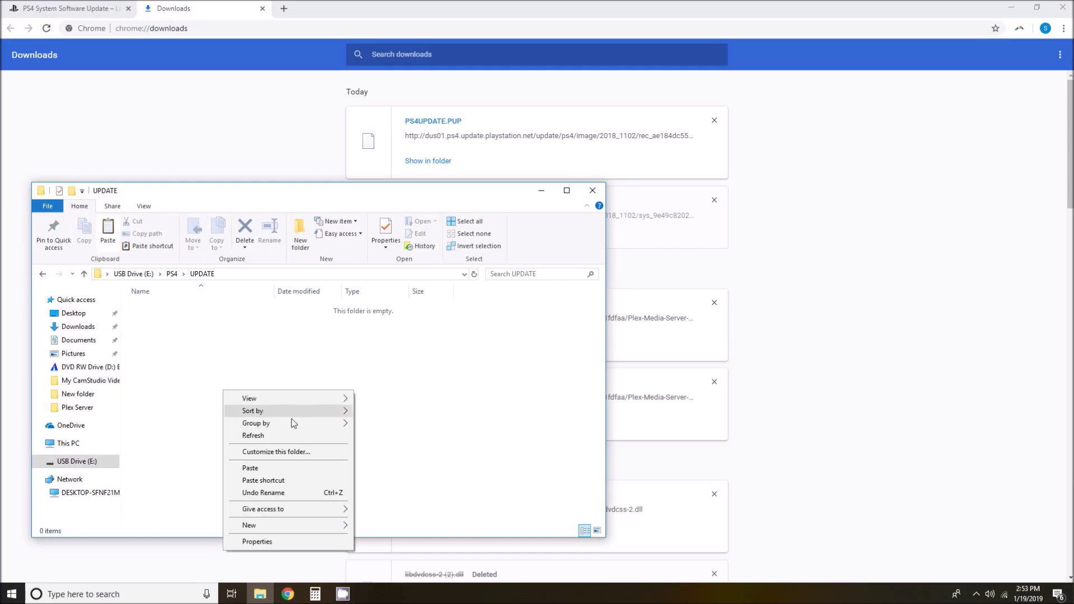
pyautogui.click(302, 468)
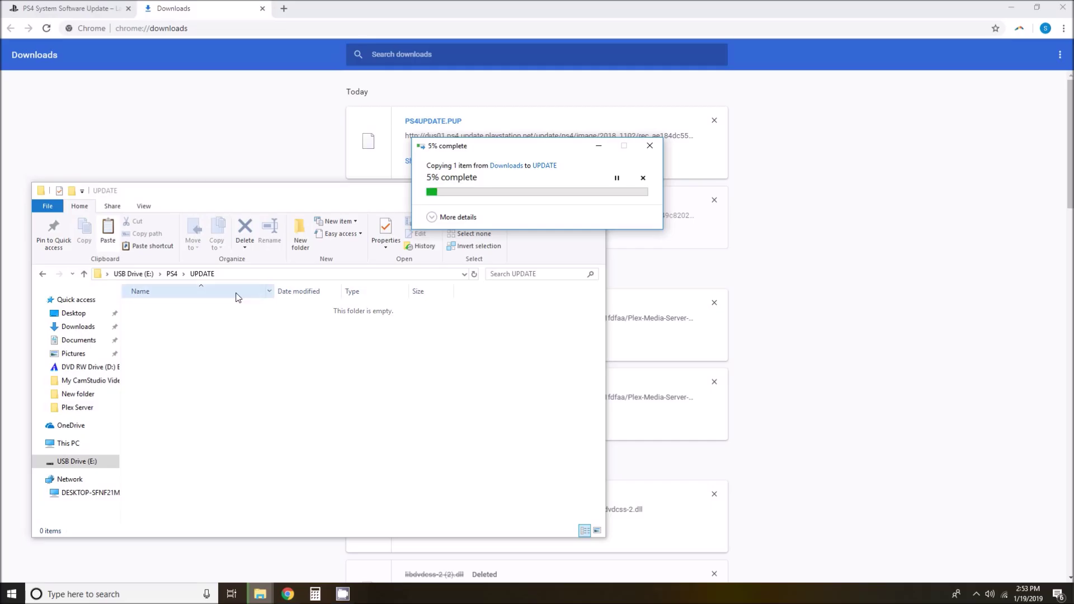
pyautogui.moveTo(526, 148); pyautogui.dragTo(377, 361)
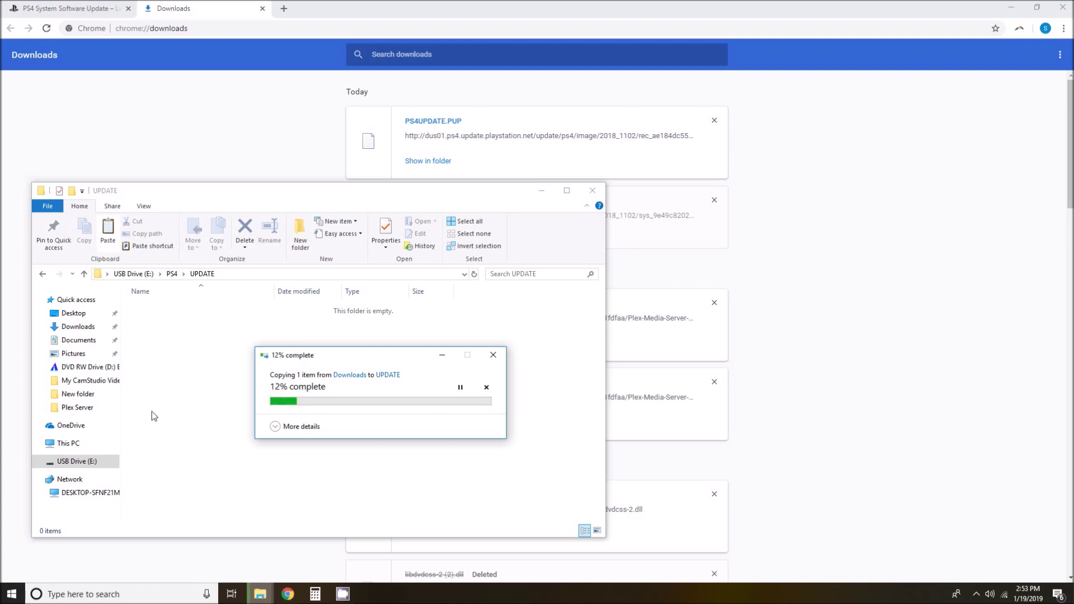
# Look at the Eject option for USB Drive (E:), dismiss it, and check the hidden notification area icons
pyautogui.click(74, 464)
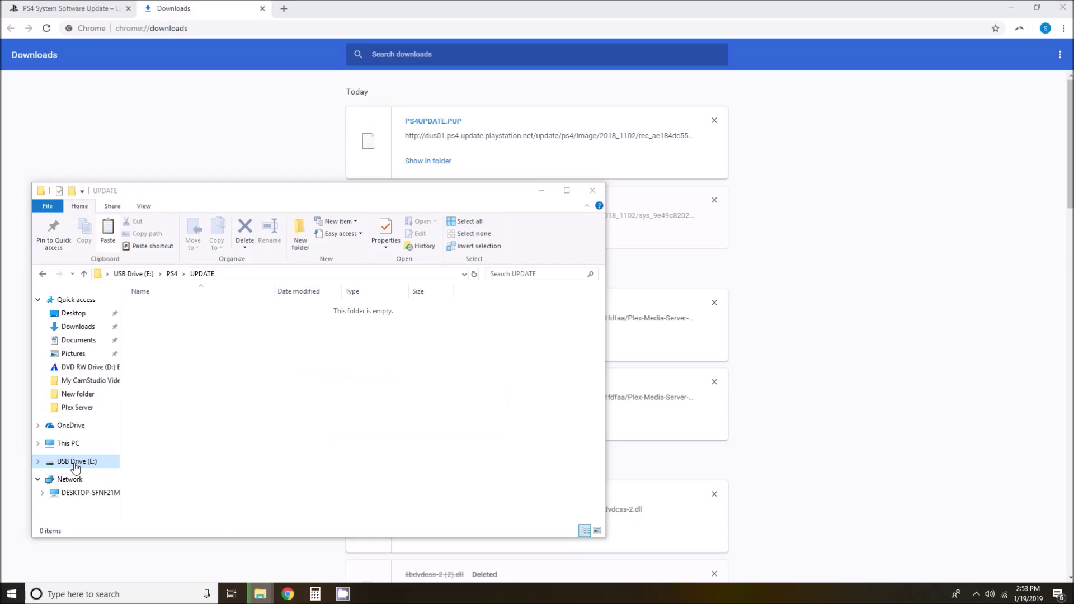
pyautogui.rightClick(75, 466)
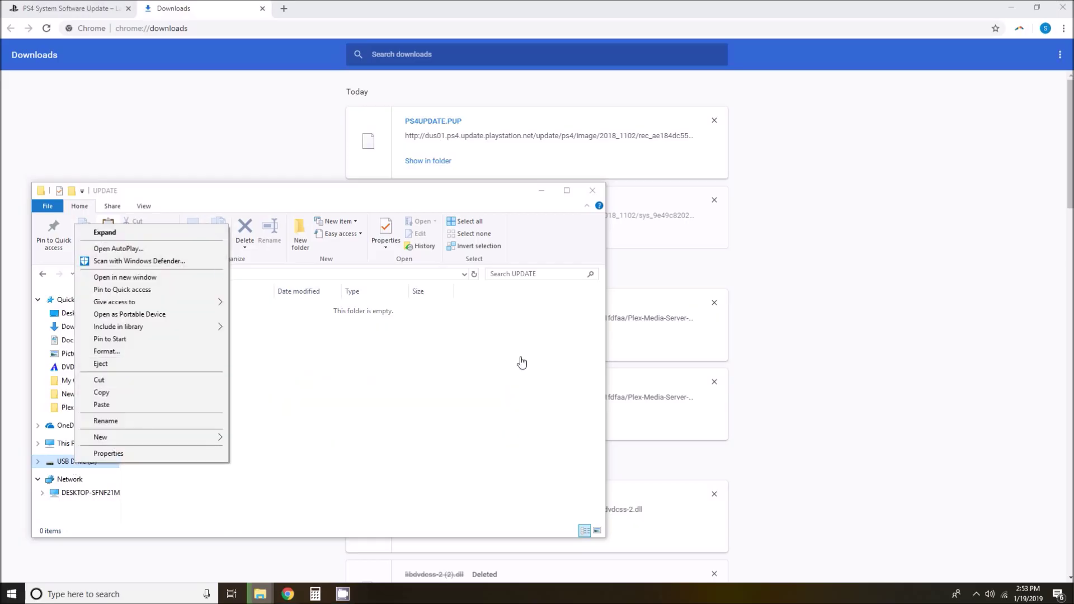
pyautogui.click(521, 478)
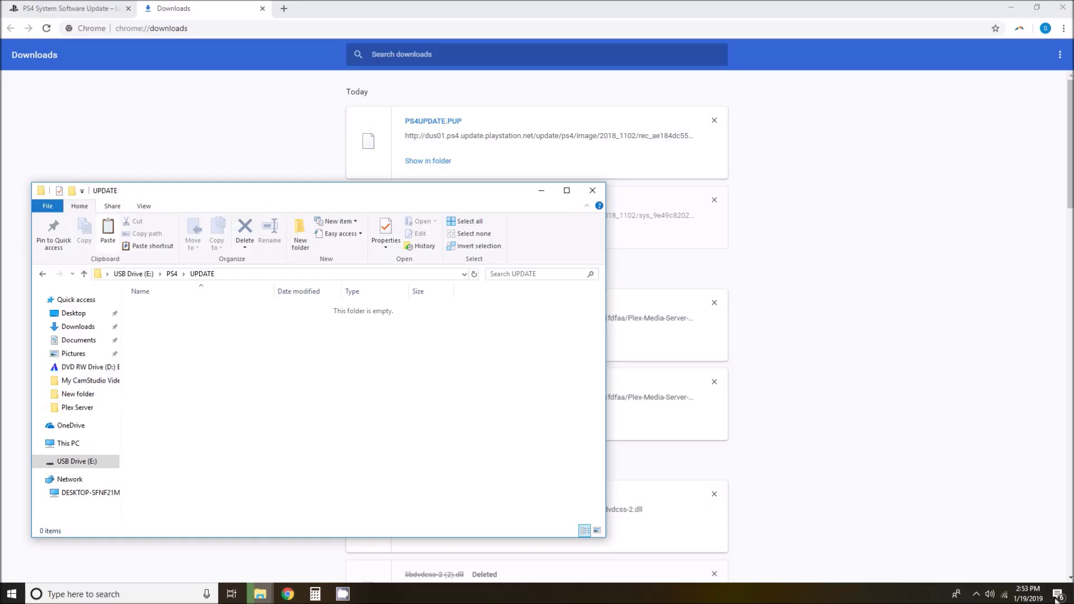
pyautogui.click(977, 595)
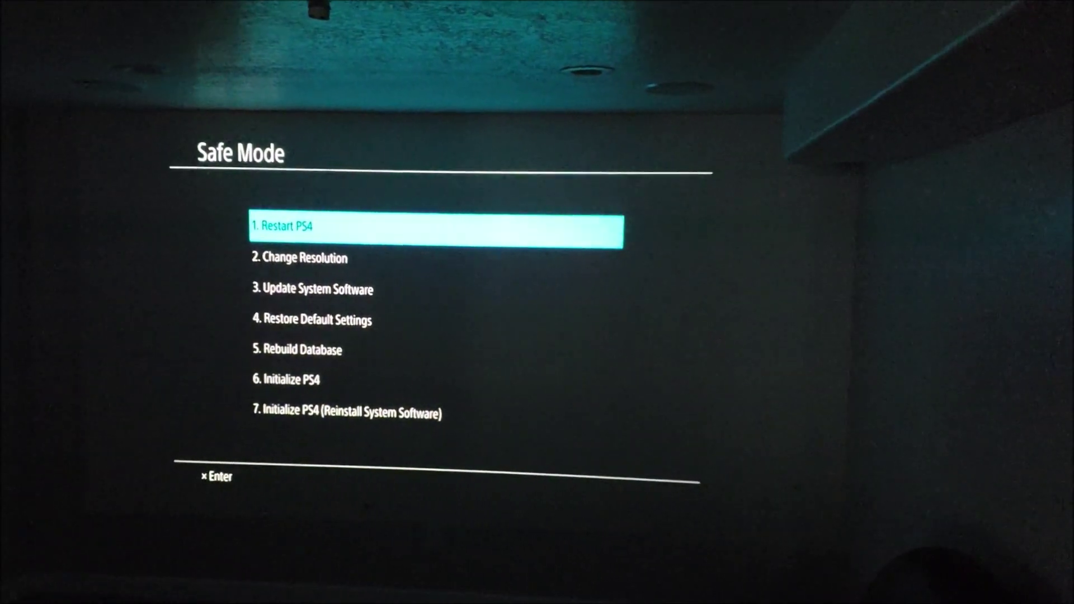
pyautogui.press('Down')
pyautogui.press('Down')
pyautogui.press('Down')
pyautogui.press('Down')
pyautogui.press('Down')
pyautogui.press('Down')
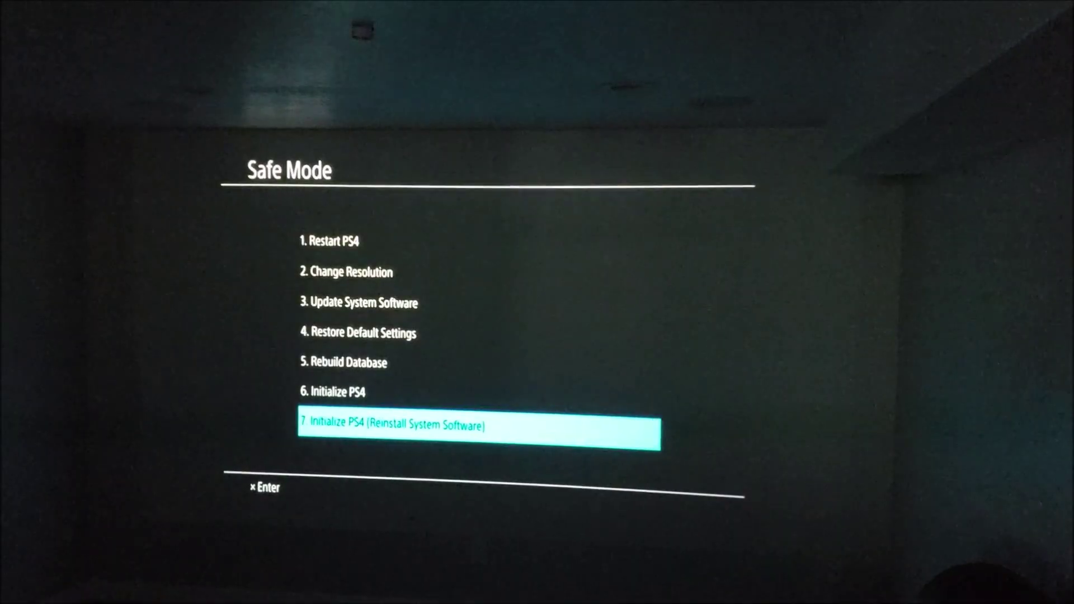
pyautogui.press('Return')
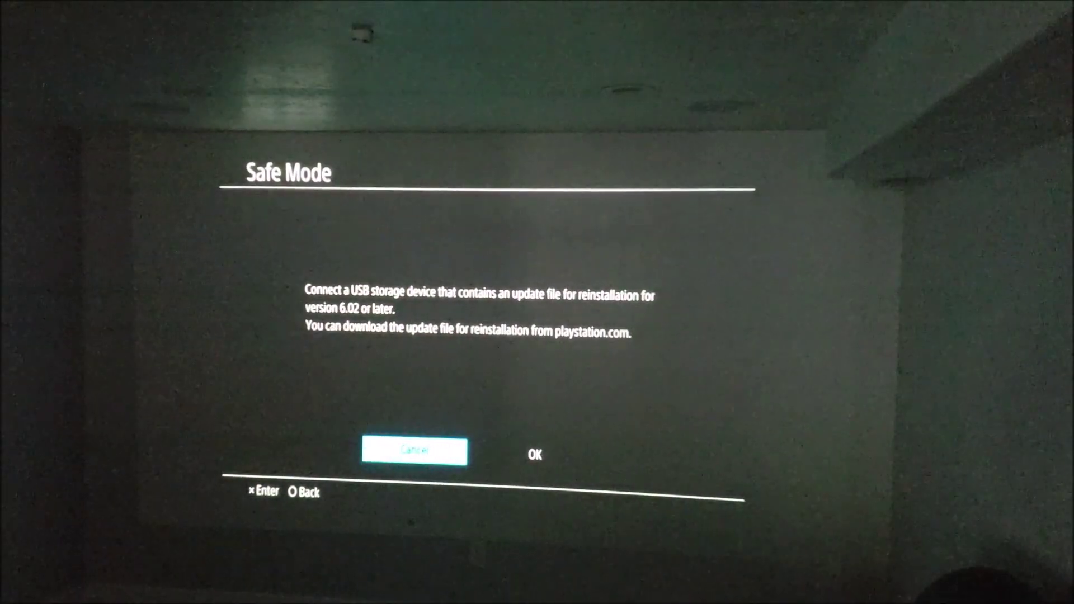
pyautogui.press('Right')
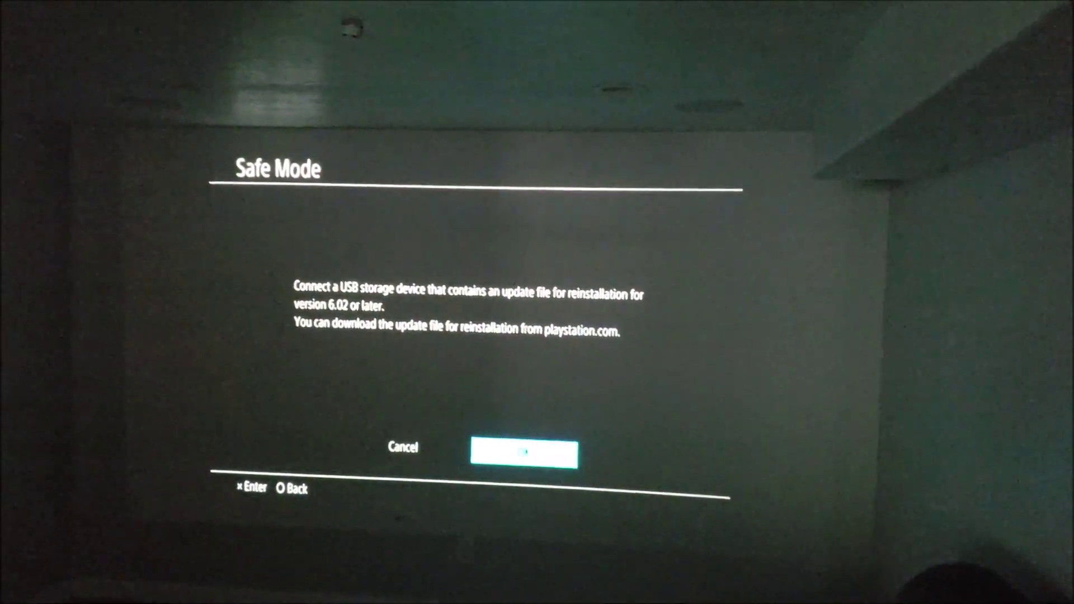
pyautogui.press('Return')
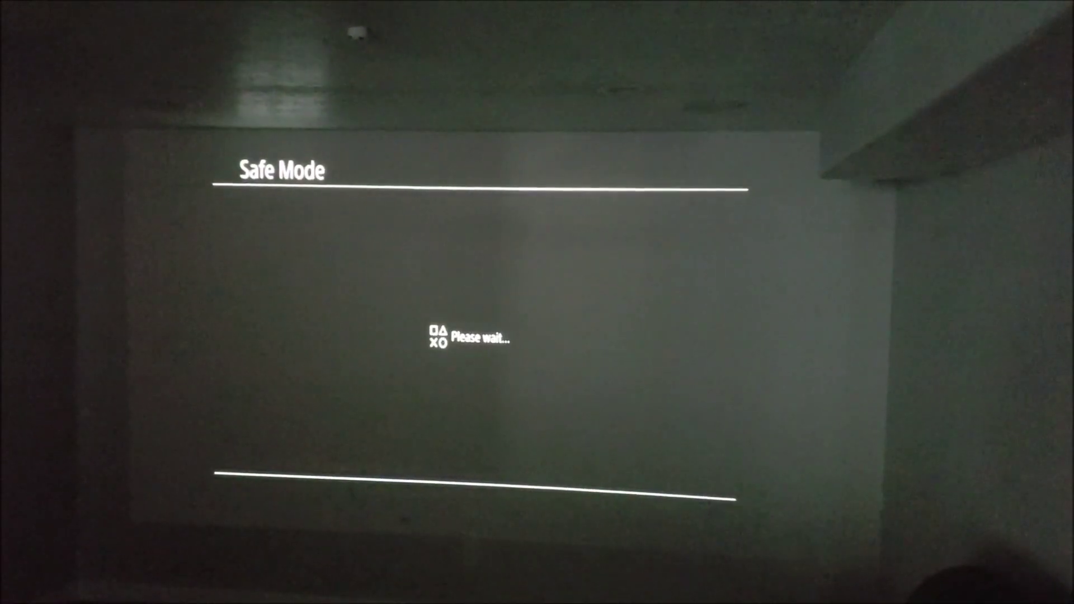